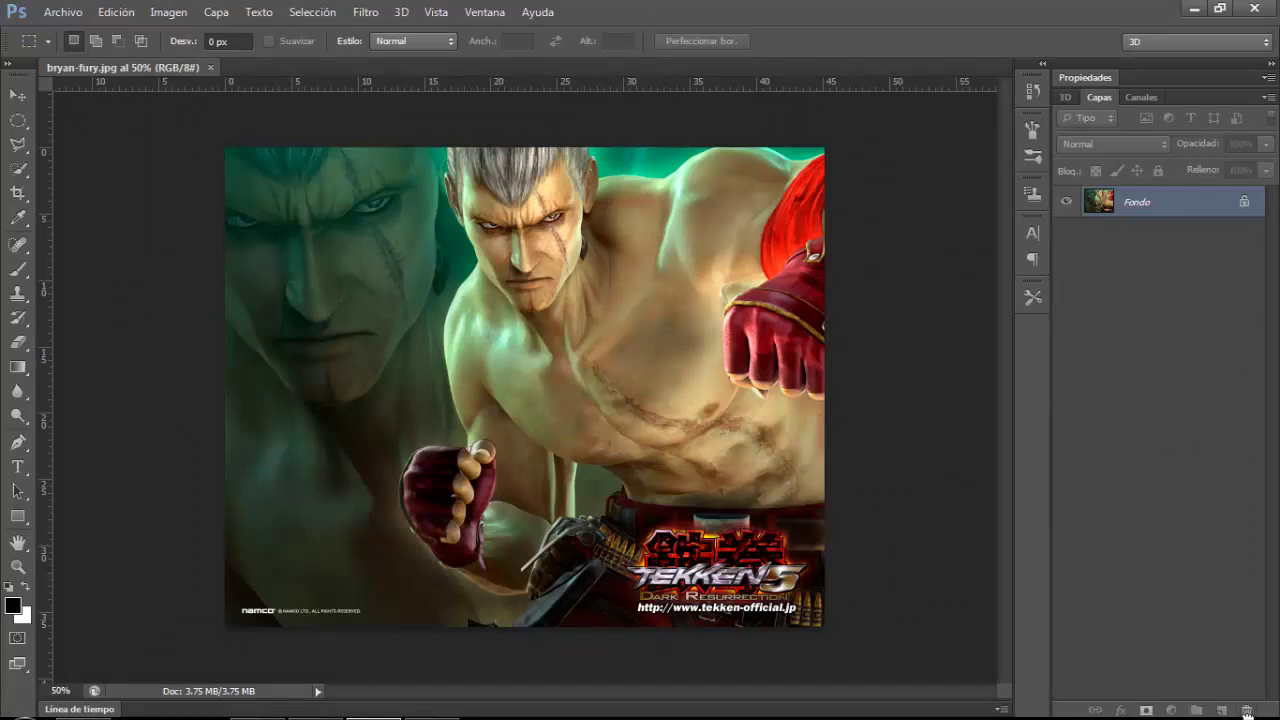
Unlock the Fondo background into layer Capa 0 and open Filtro > Licuar on the artwork
drag(1248, 710, 1248, 710)
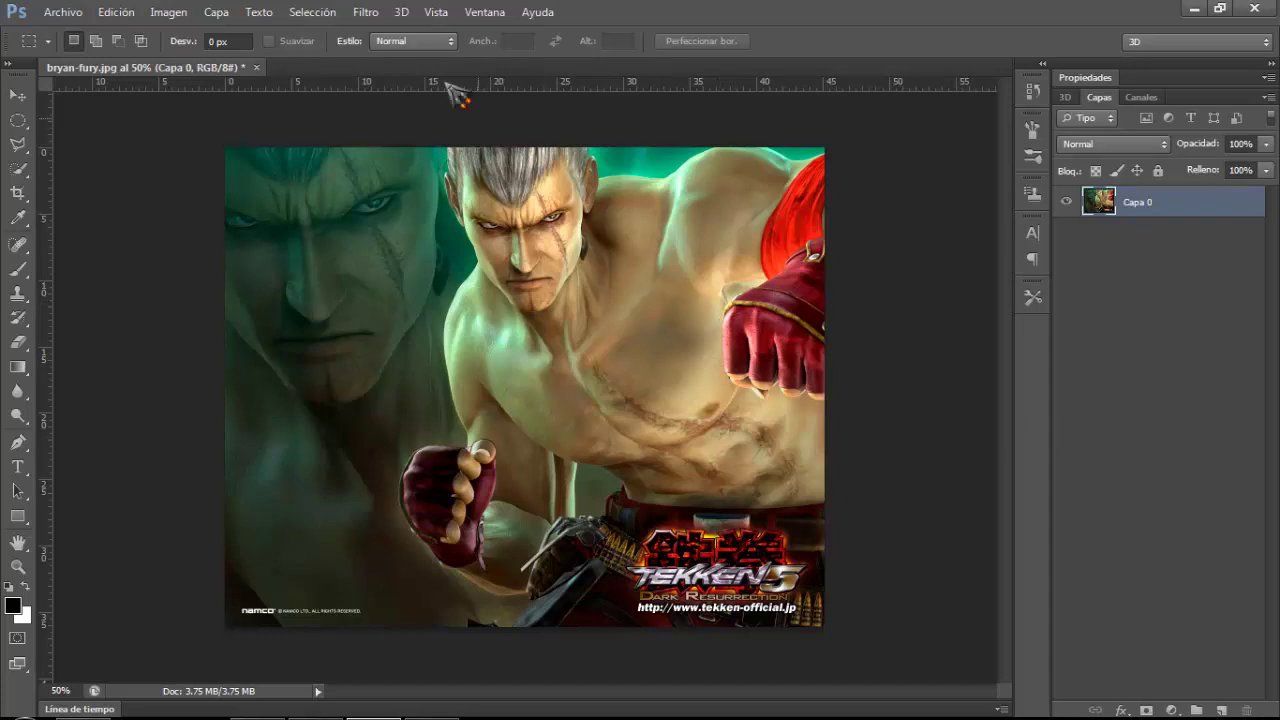
click(368, 12)
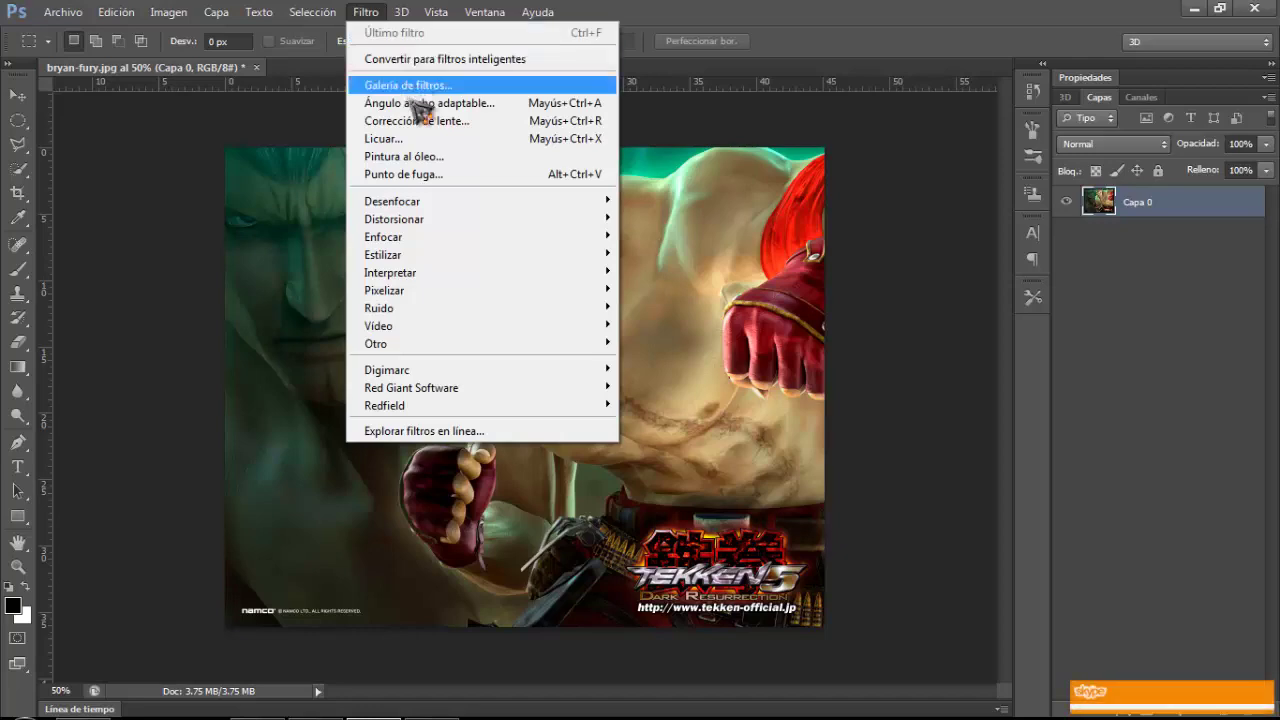
click(411, 139)
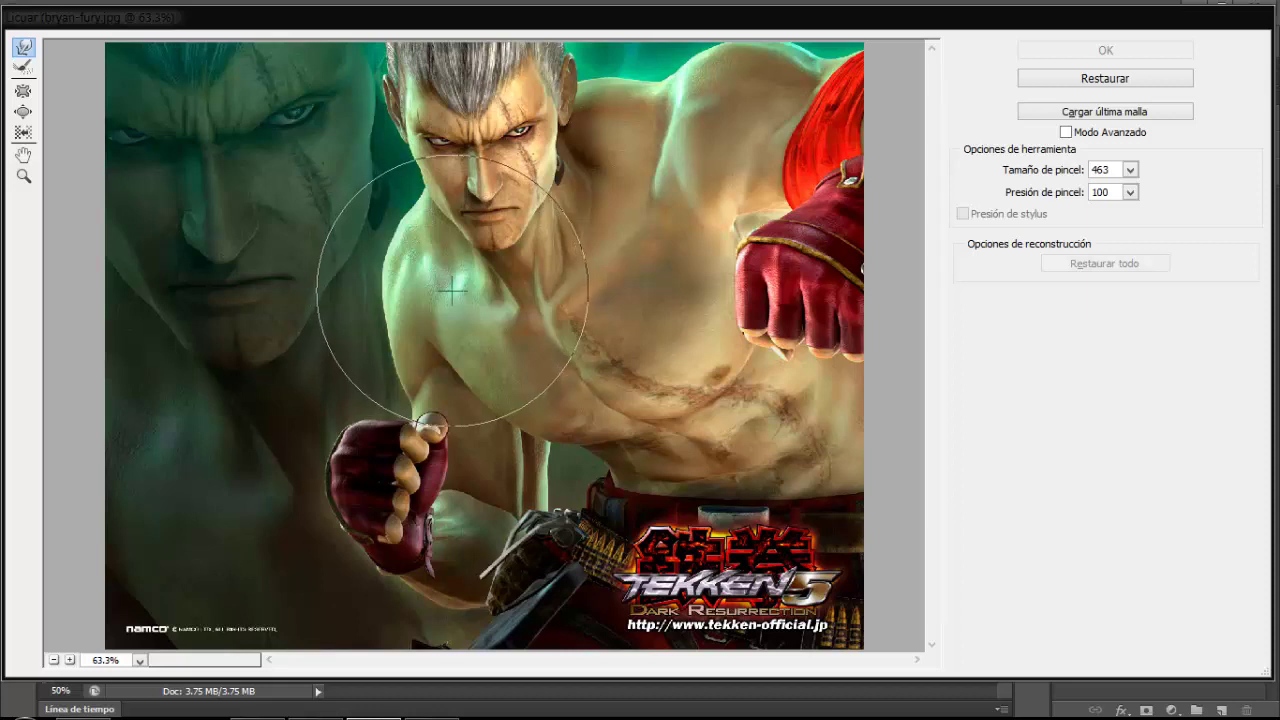
Set the Forward Warp brush to 96, push the fist up and smear the green face into drips
key(bracketright)
key(bracketright)
key(bracketright)
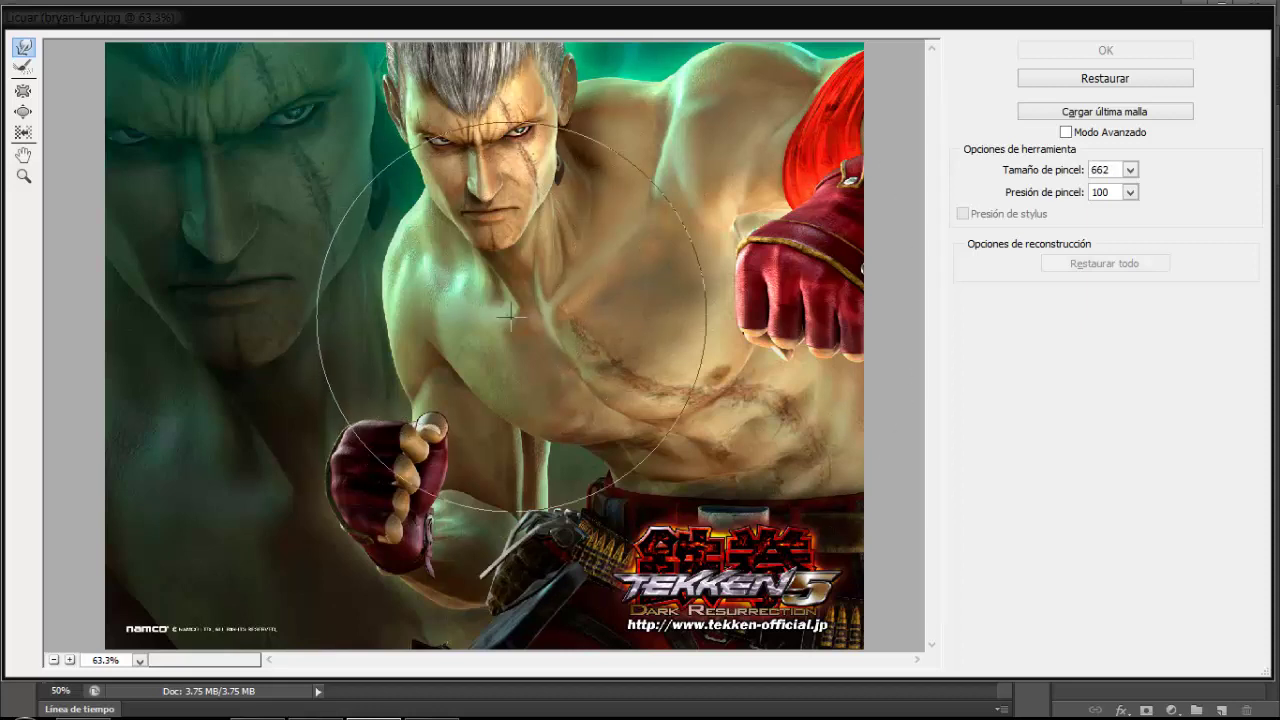
key(bracketleft)
key(bracketleft)
key(bracketleft)
key(bracketleft)
key(bracketleft)
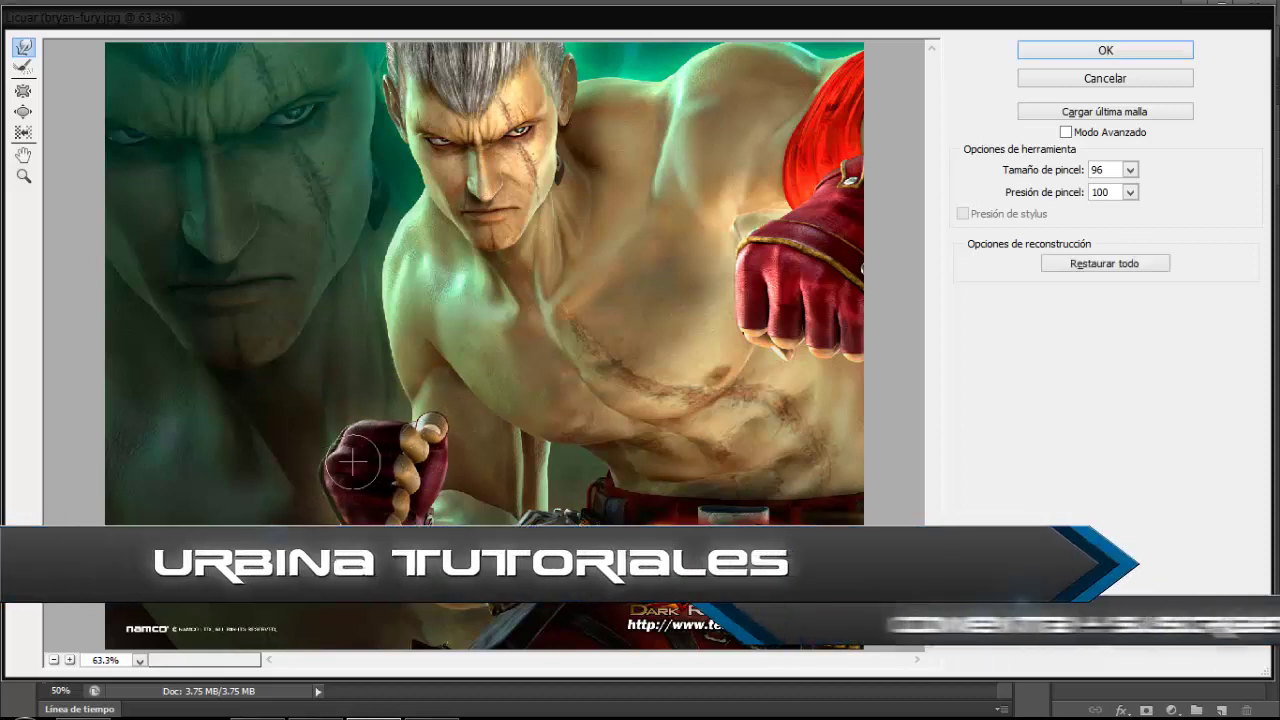
drag(363, 469, 363, 441)
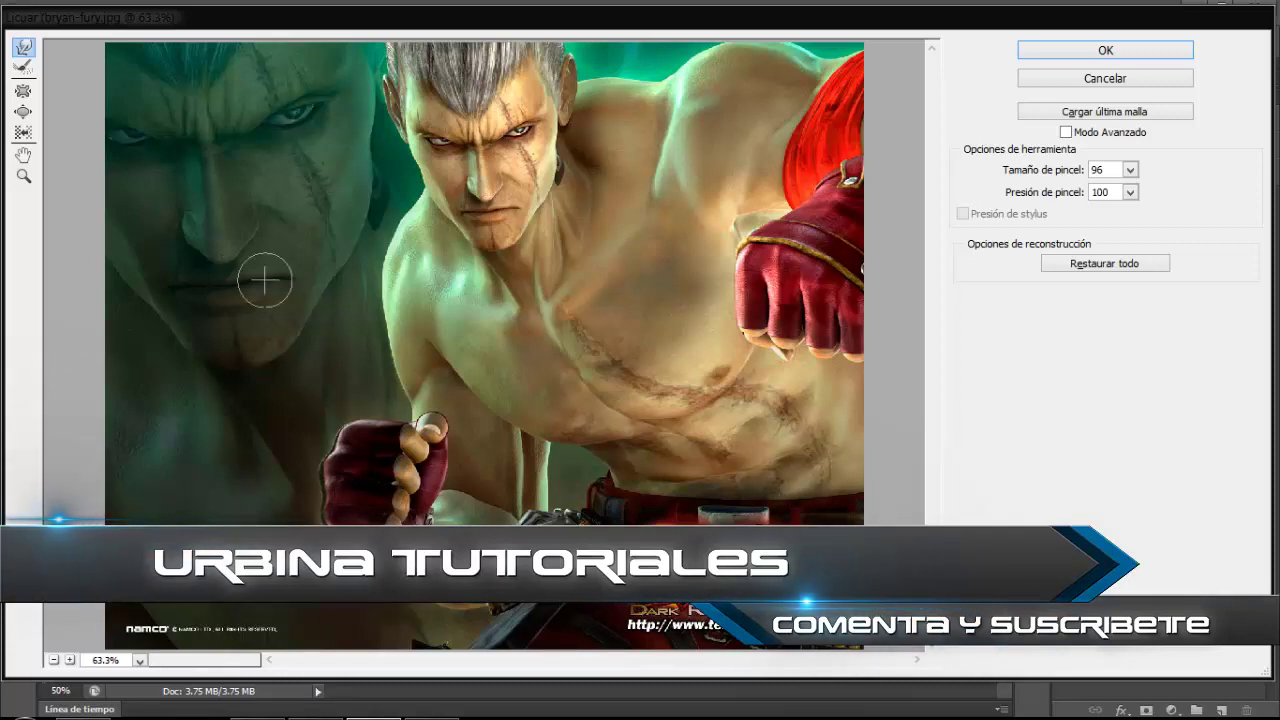
drag(215, 235, 190, 300)
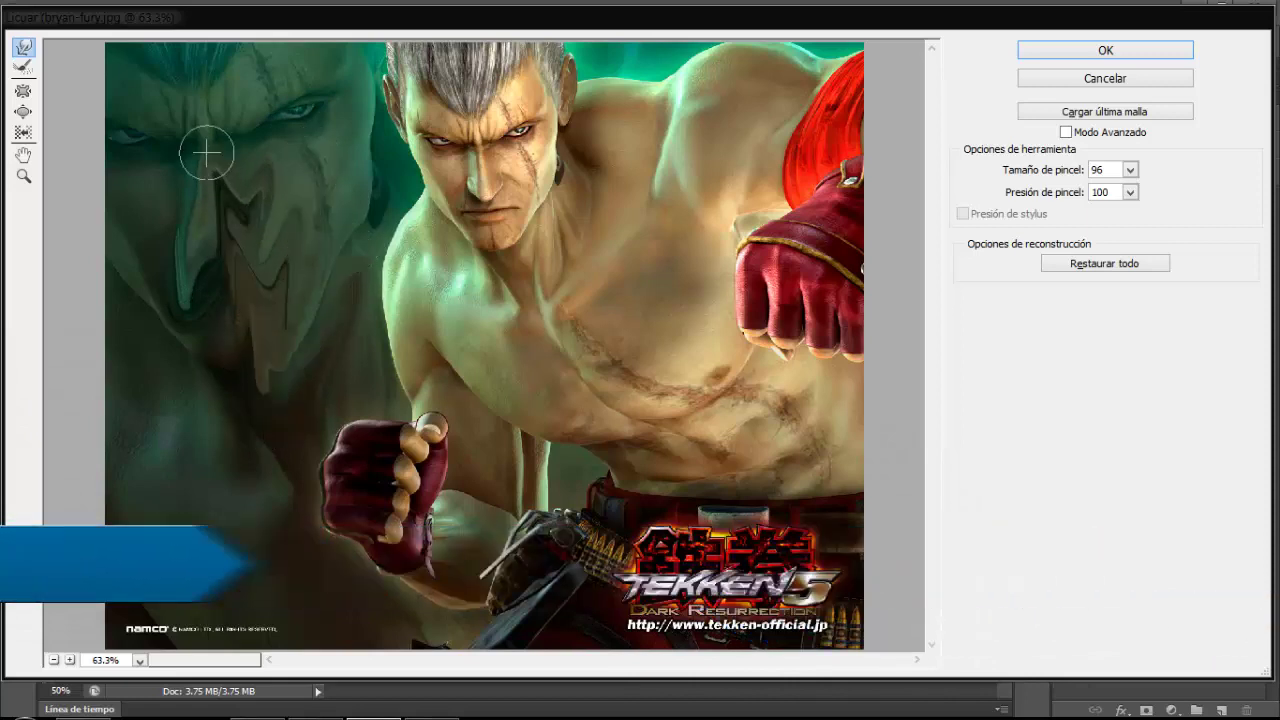
drag(206, 149, 190, 390)
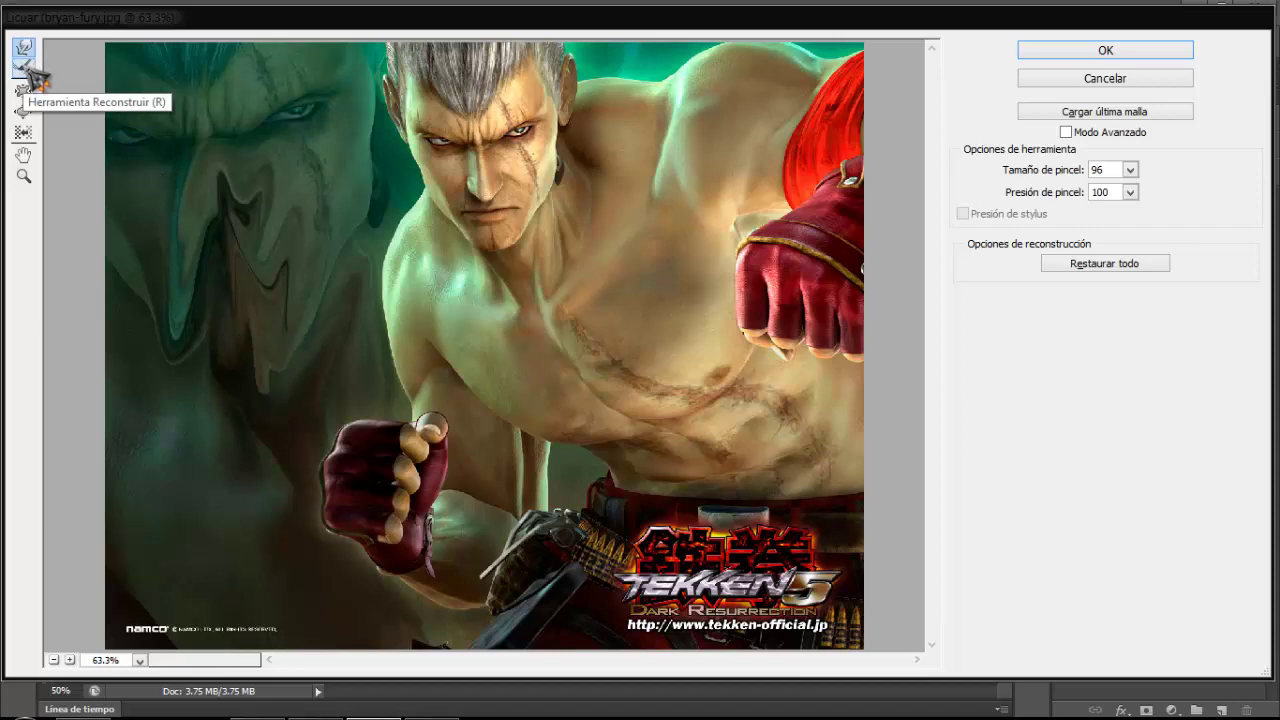
Restore the smeared green face using the Reconstruct tool at brush size 671
click(24, 67)
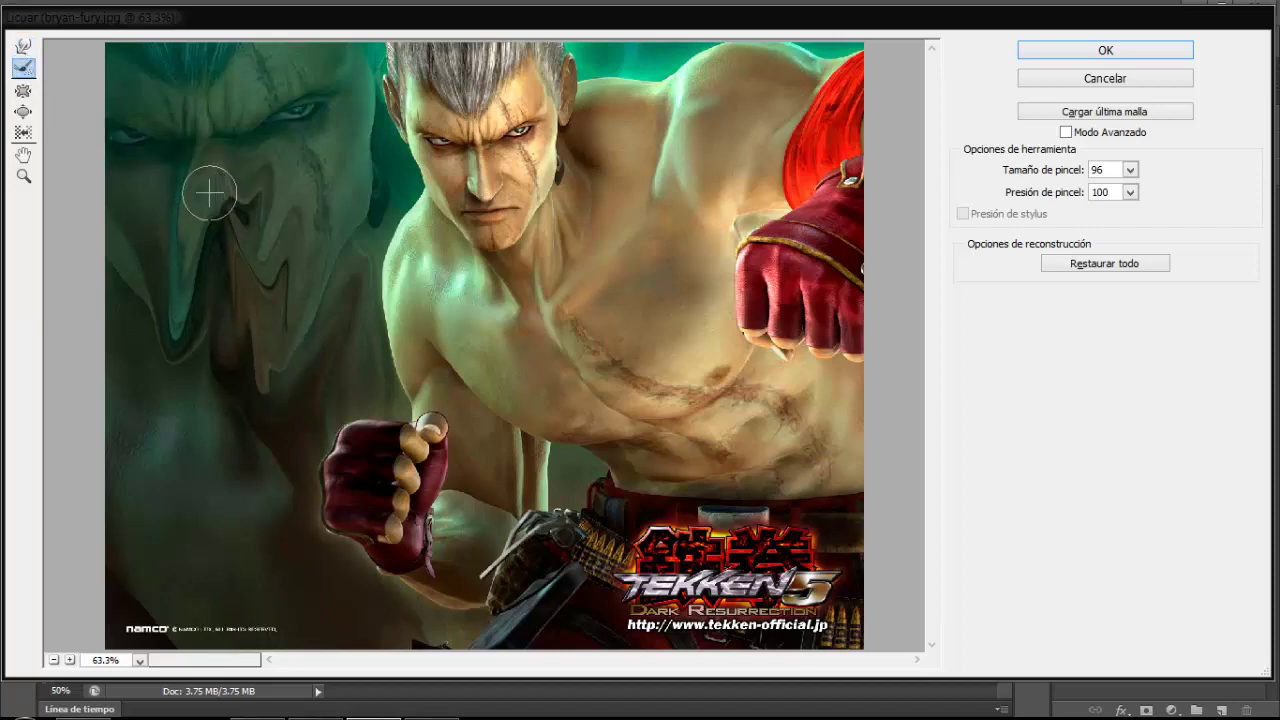
drag(252, 297, 243, 235)
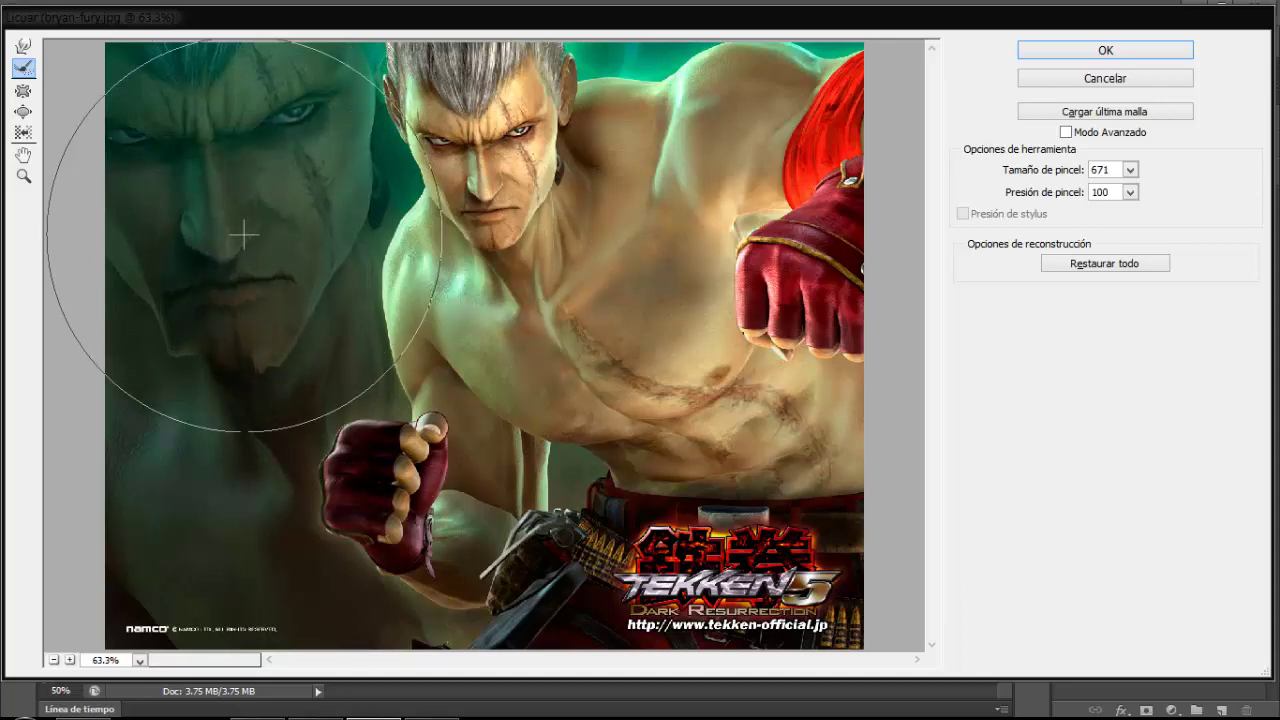
mouse_move(243, 235)
mouse_down()
mouse_move(218, 291)
mouse_move(229, 200)
mouse_move(586, 134)
mouse_move(177, 143)
mouse_up()
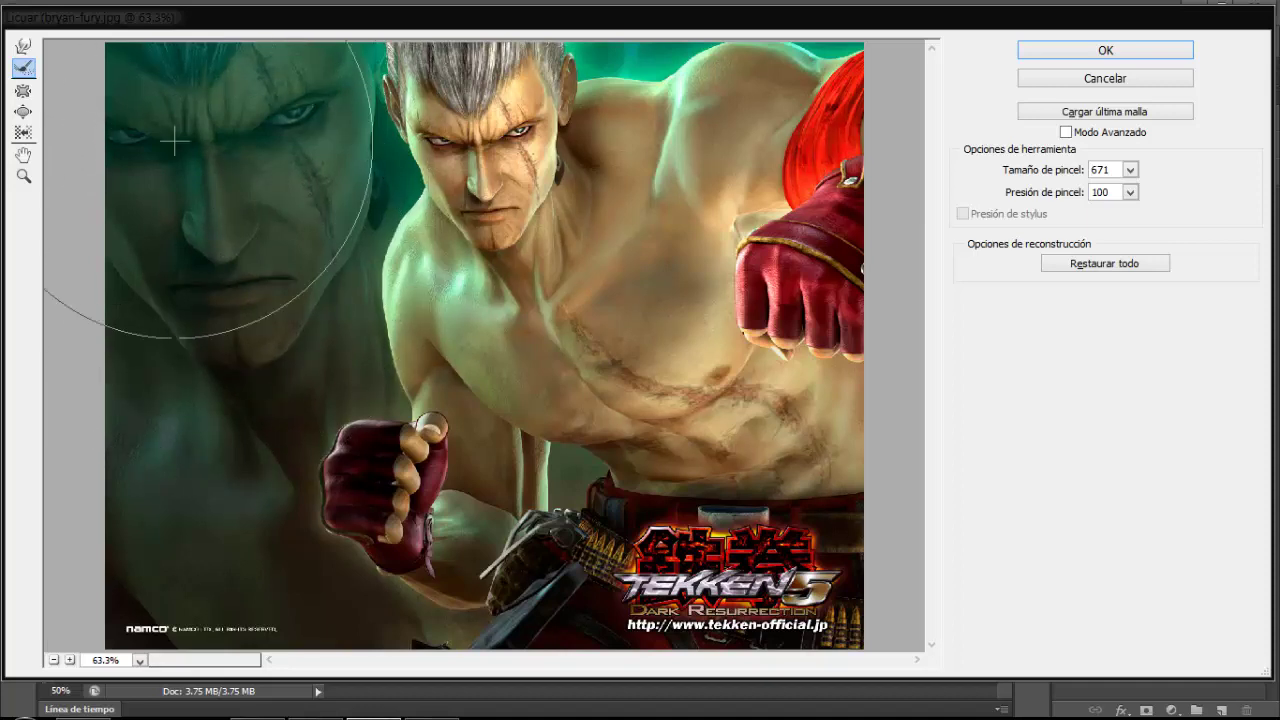
Choose the Pucker tool at brush size 121 and zoom the preview in on Bryan's face
click(23, 91)
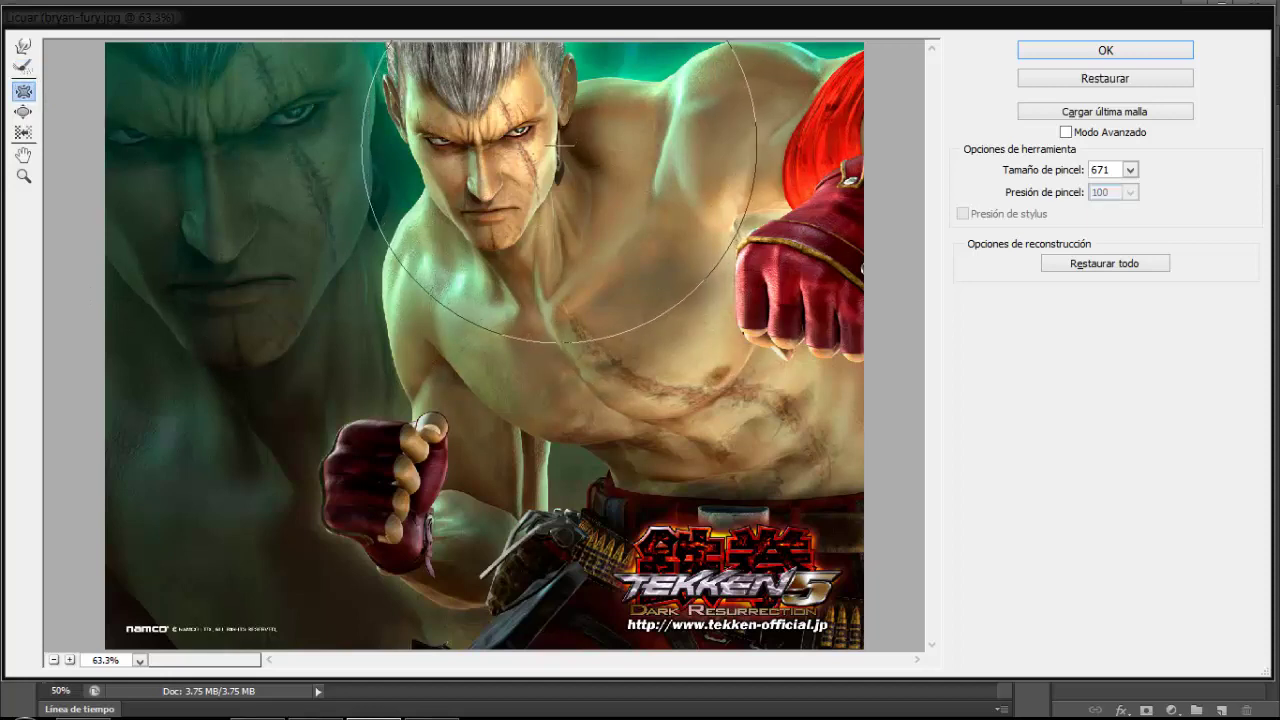
key(bracketleft)
key(bracketleft)
key(bracketleft)
key(bracketleft)
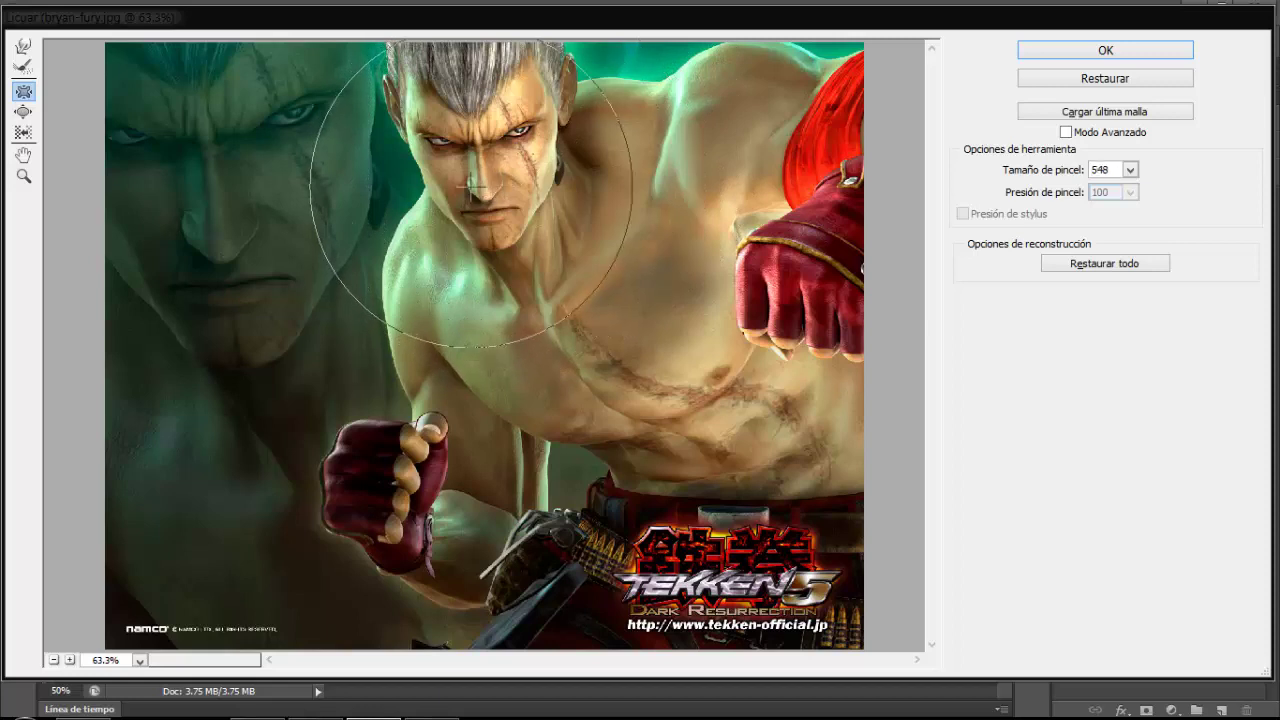
key(bracketleft)
key(bracketleft)
key(bracketleft)
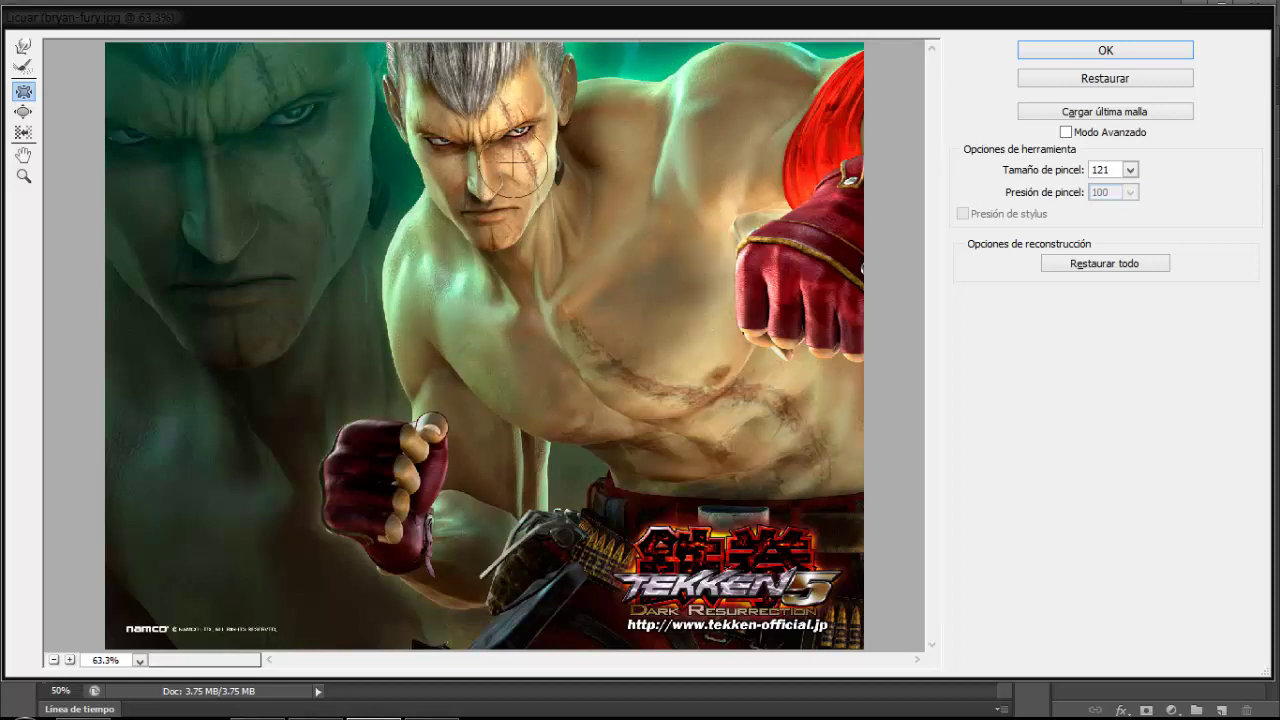
click(27, 181)
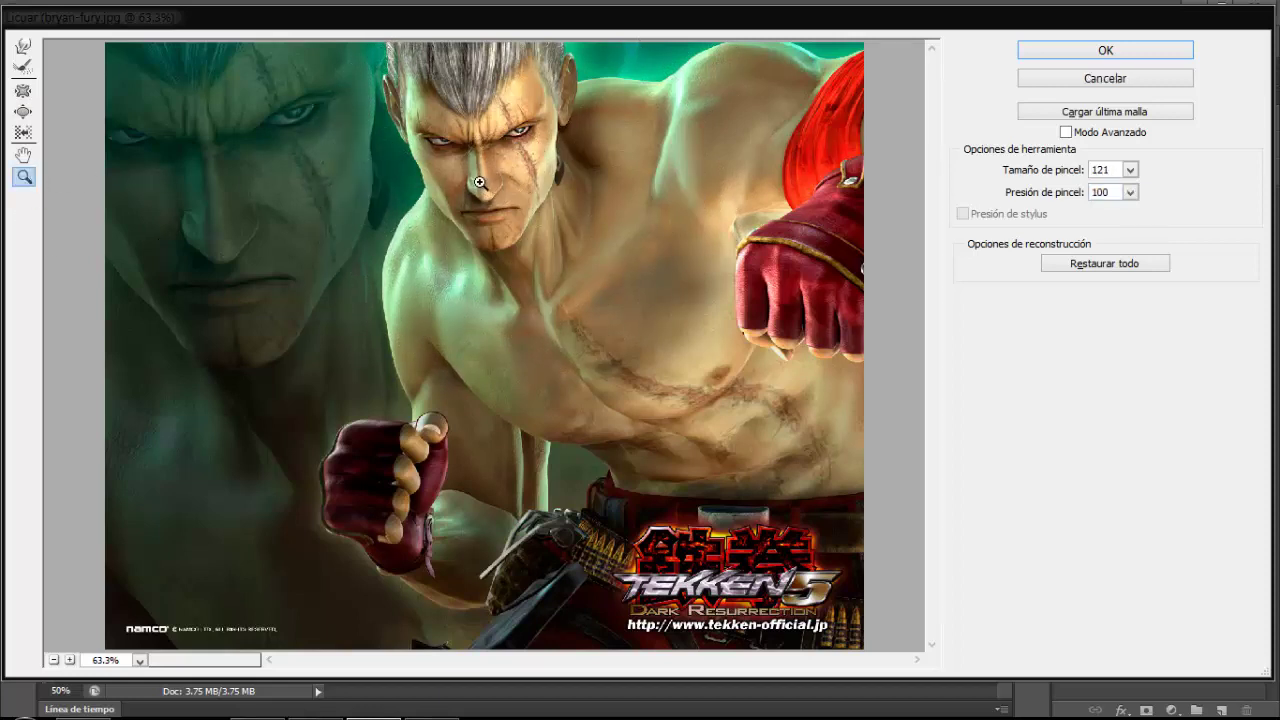
click(482, 176)
click(484, 178)
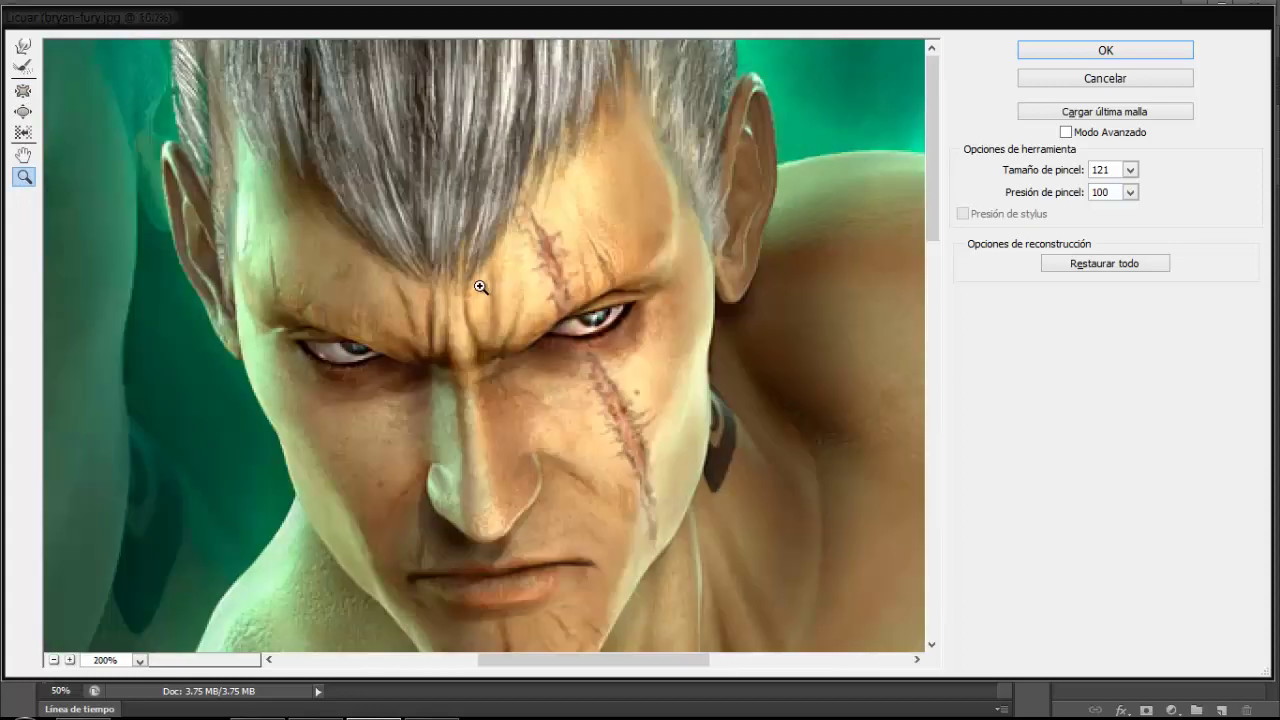
scroll(405, 417, down, 1)
scroll(320, 394, down, 1)
scroll(329, 389, down, 1)
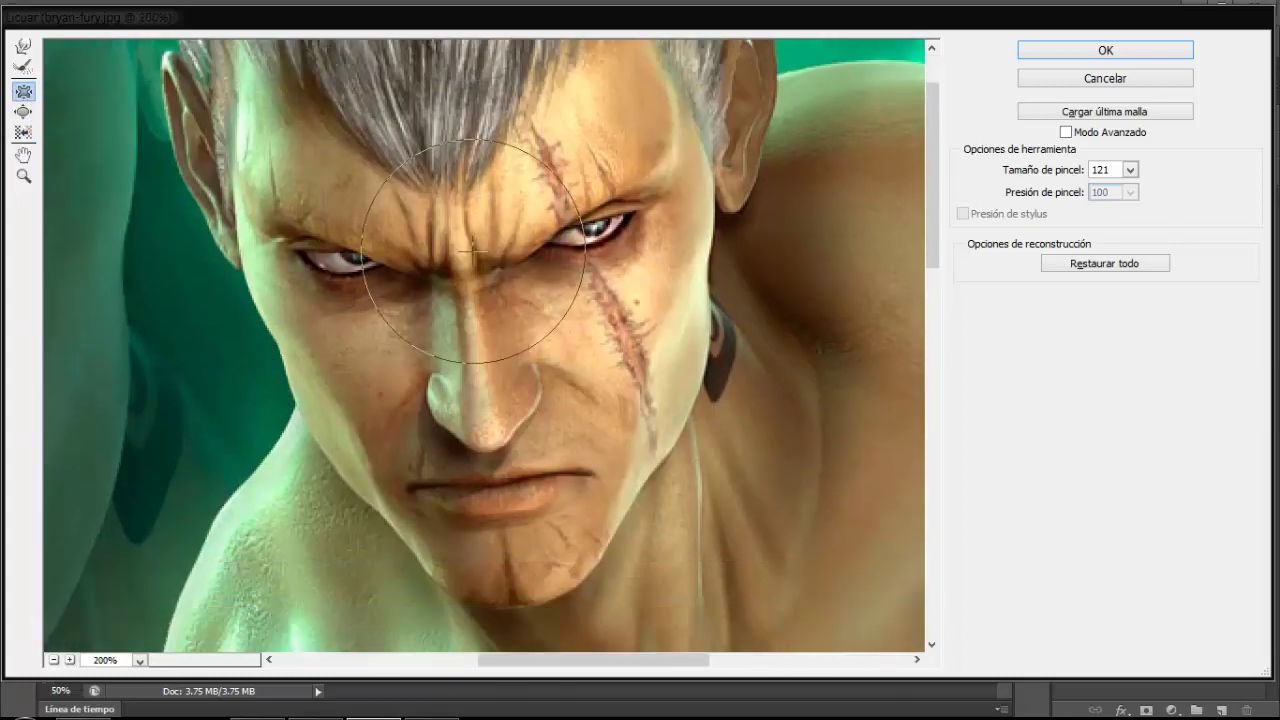
Pinch Bryan's nose smaller and slightly reshape his jaw and neck
click(482, 382)
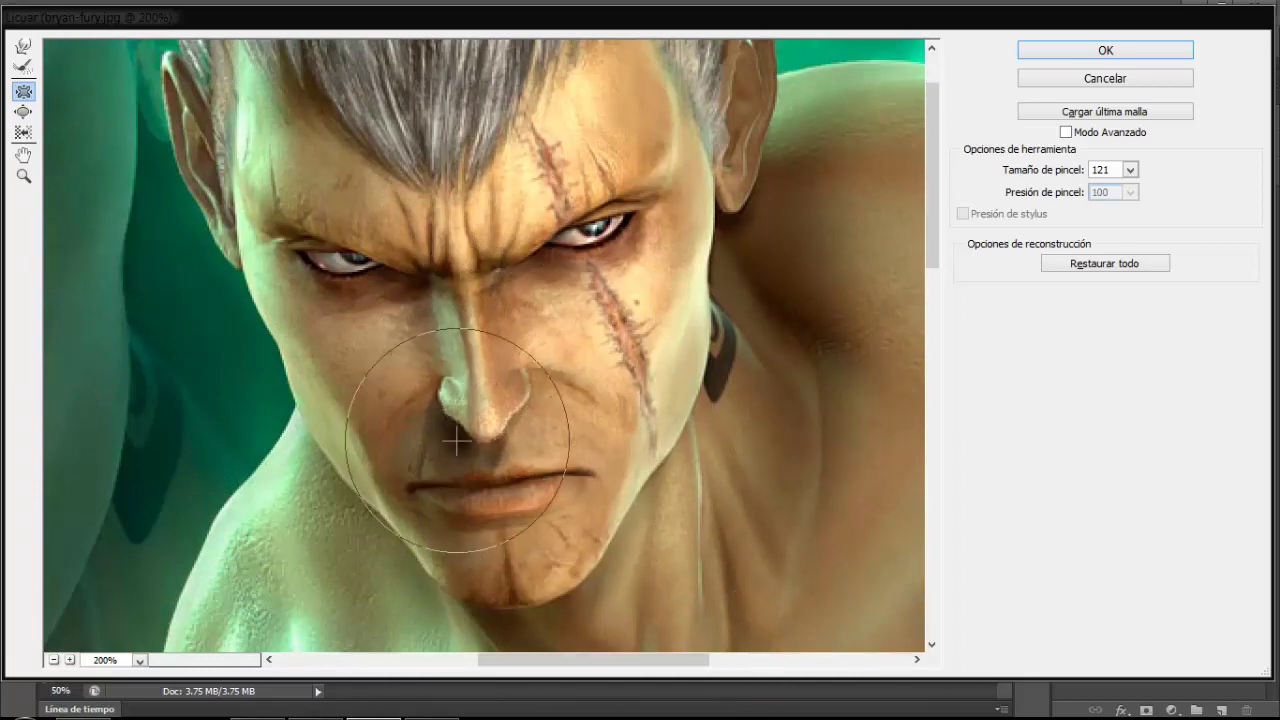
scroll(355, 600, down, 2)
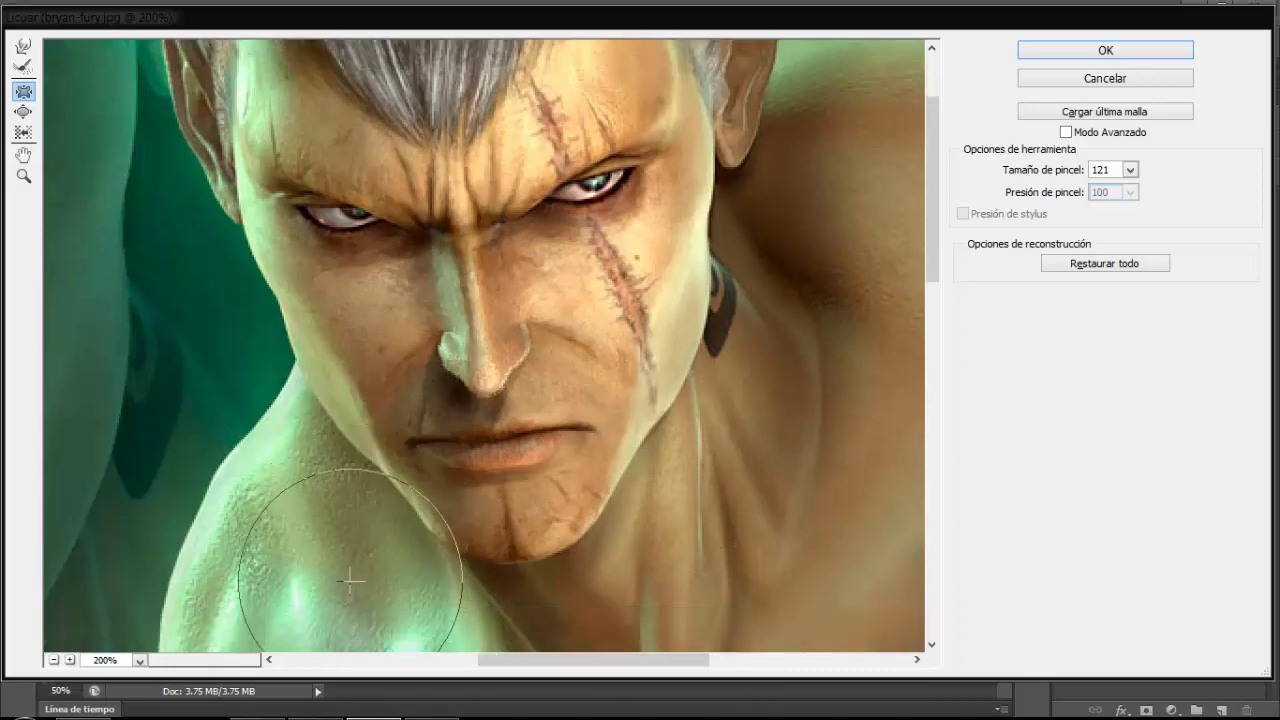
scroll(355, 570, down, 3)
scroll(430, 560, up, 3)
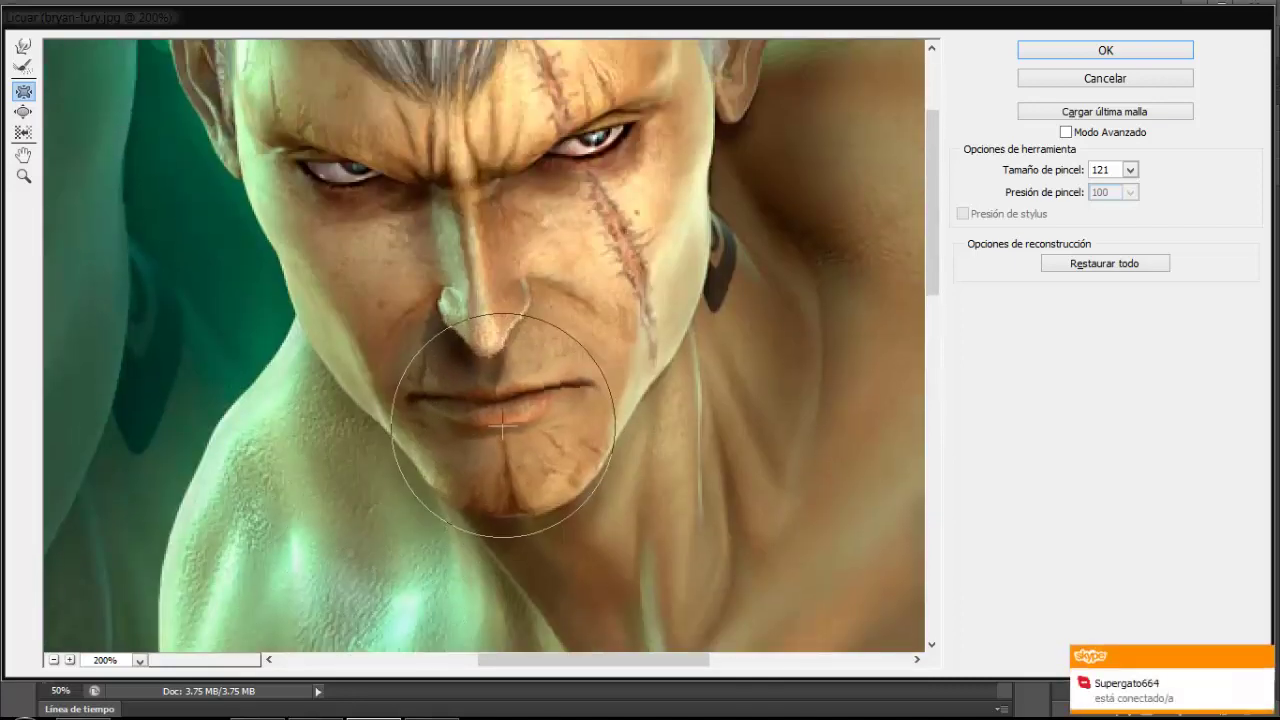
mouse_move(637, 438)
mouse_down()
mouse_move(657, 314)
mouse_move(643, 300)
mouse_up()
scroll(371, 520, up, 4)
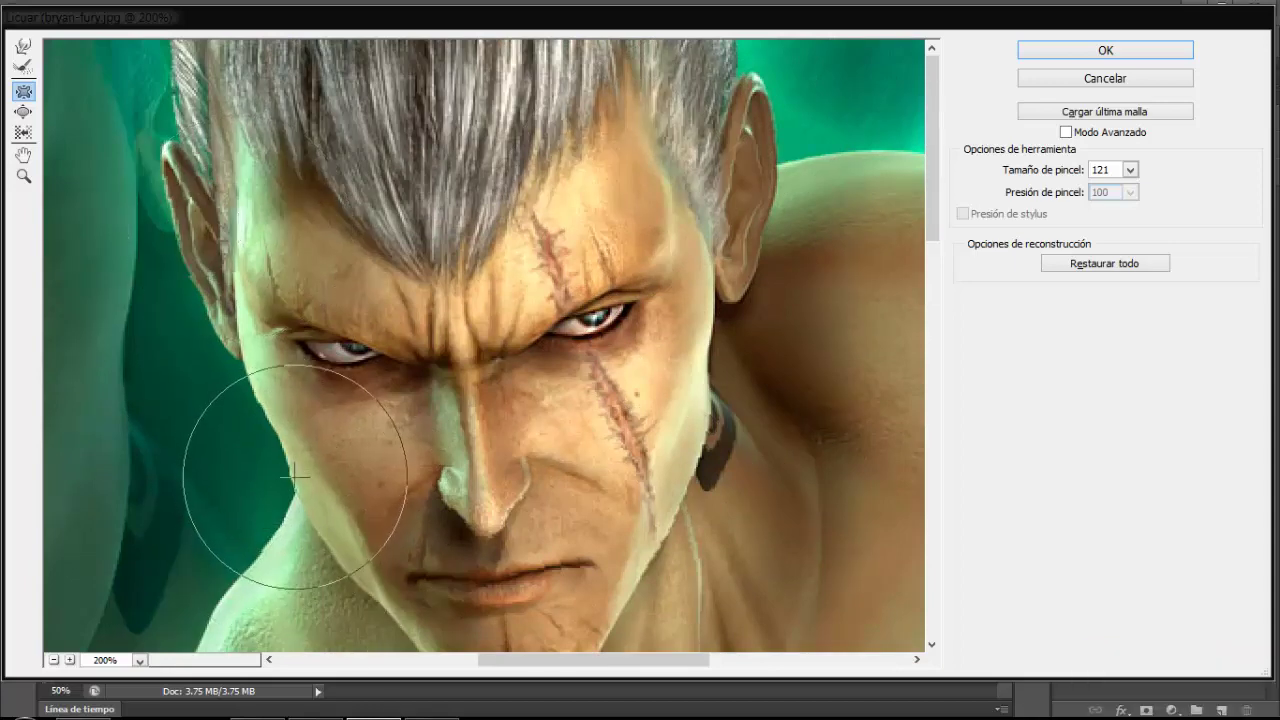
scroll(385, 528, down, 3)
scroll(425, 490, down, 2)
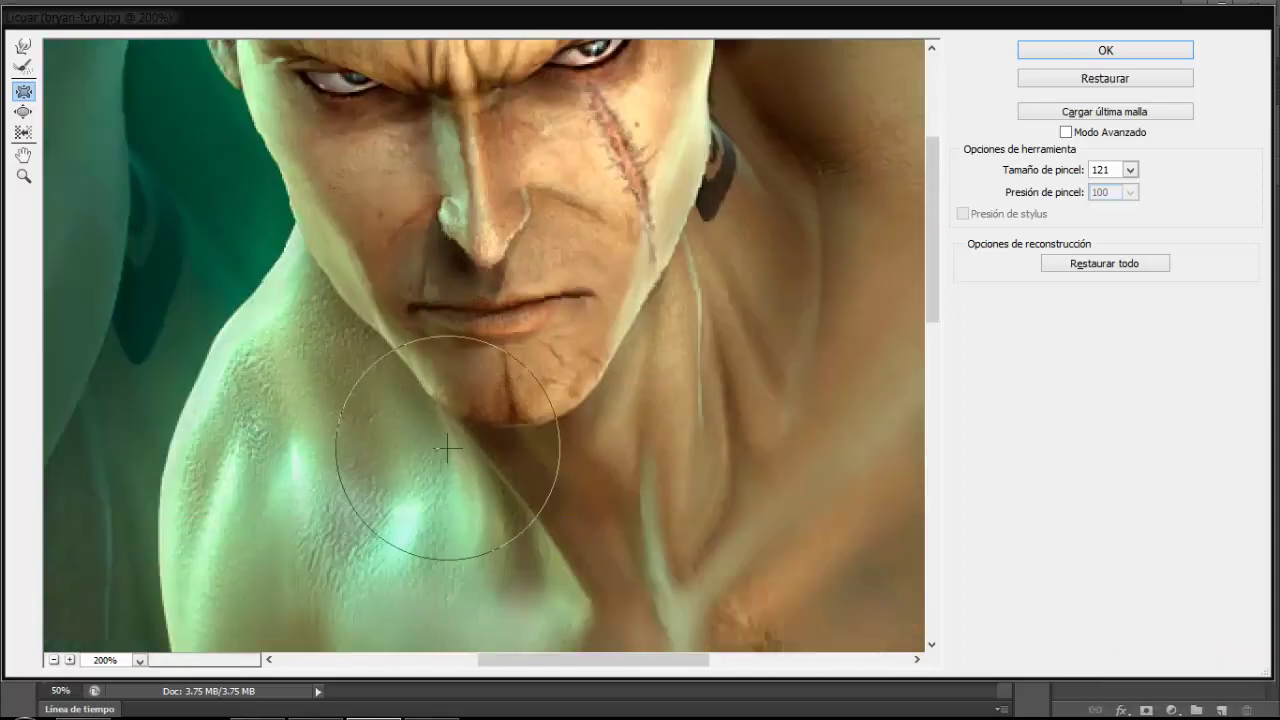
scroll(462, 398, down, 6)
scroll(470, 395, up, 5)
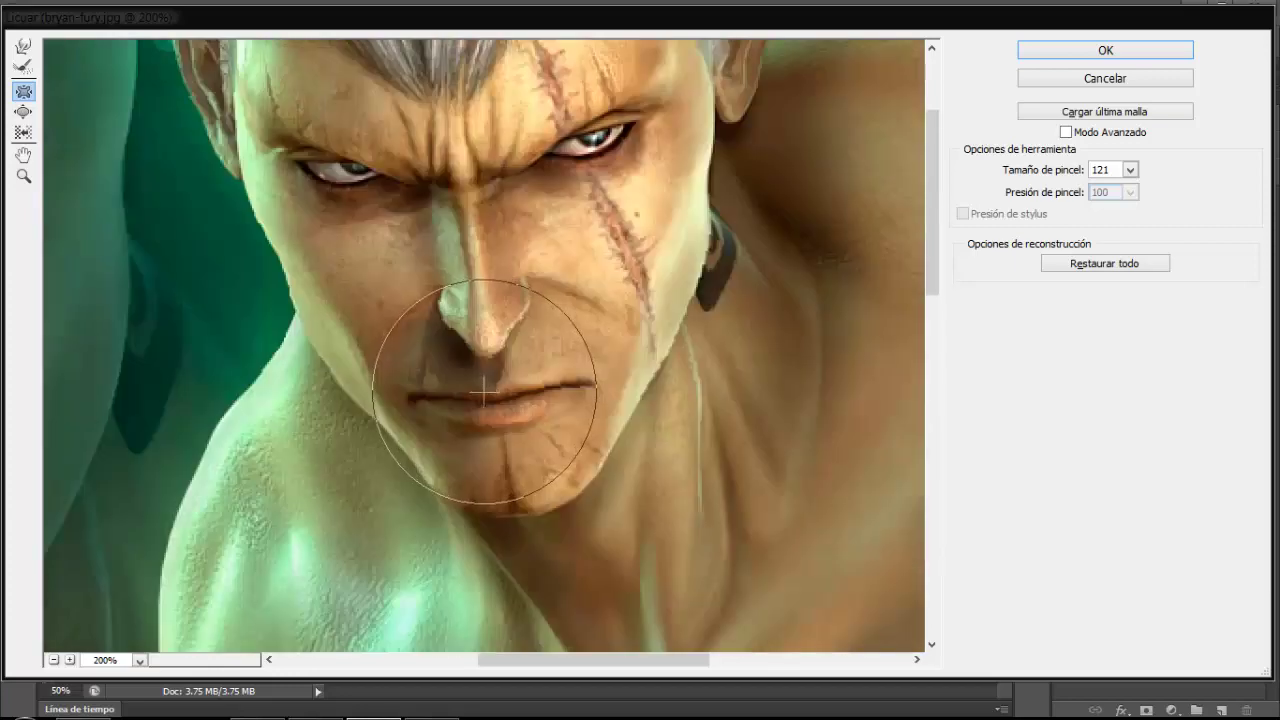
scroll(480, 388, down, 5)
scroll(320, 300, up, 5)
Zoom the Liquify preview in to 300%, then back out to 100% and 66%
click(25, 178)
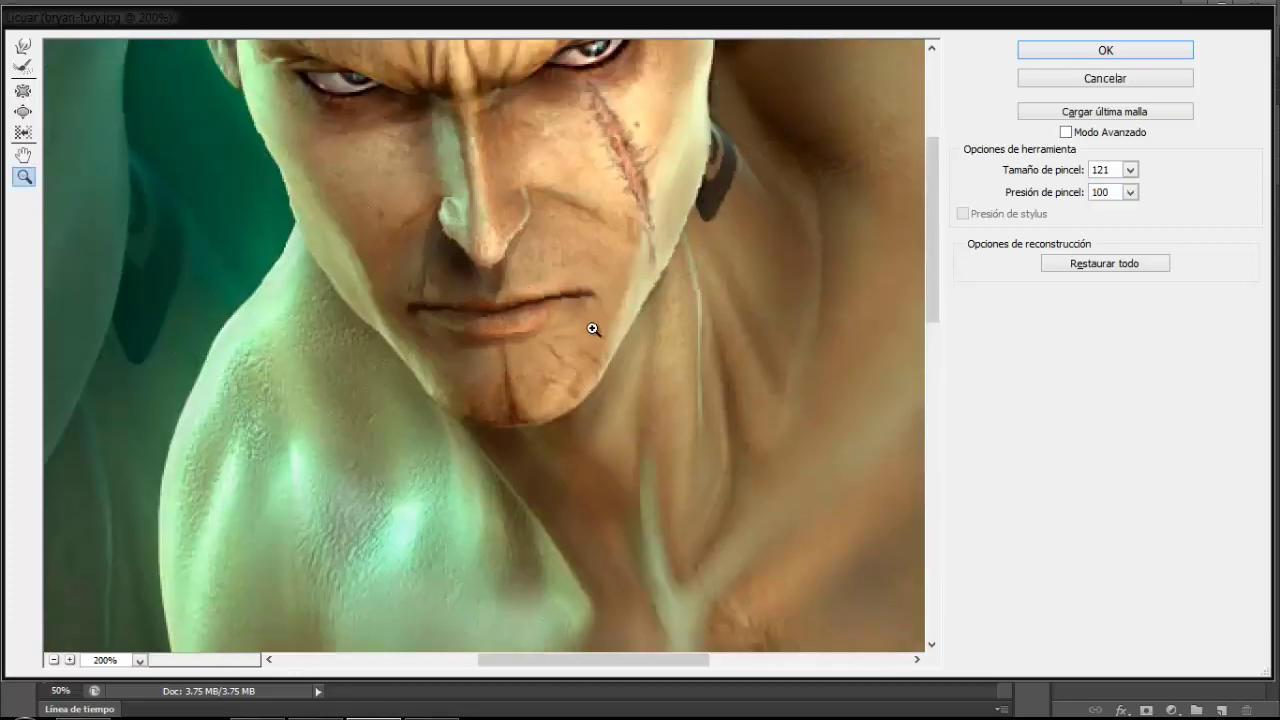
click(600, 345)
right_click(628, 360)
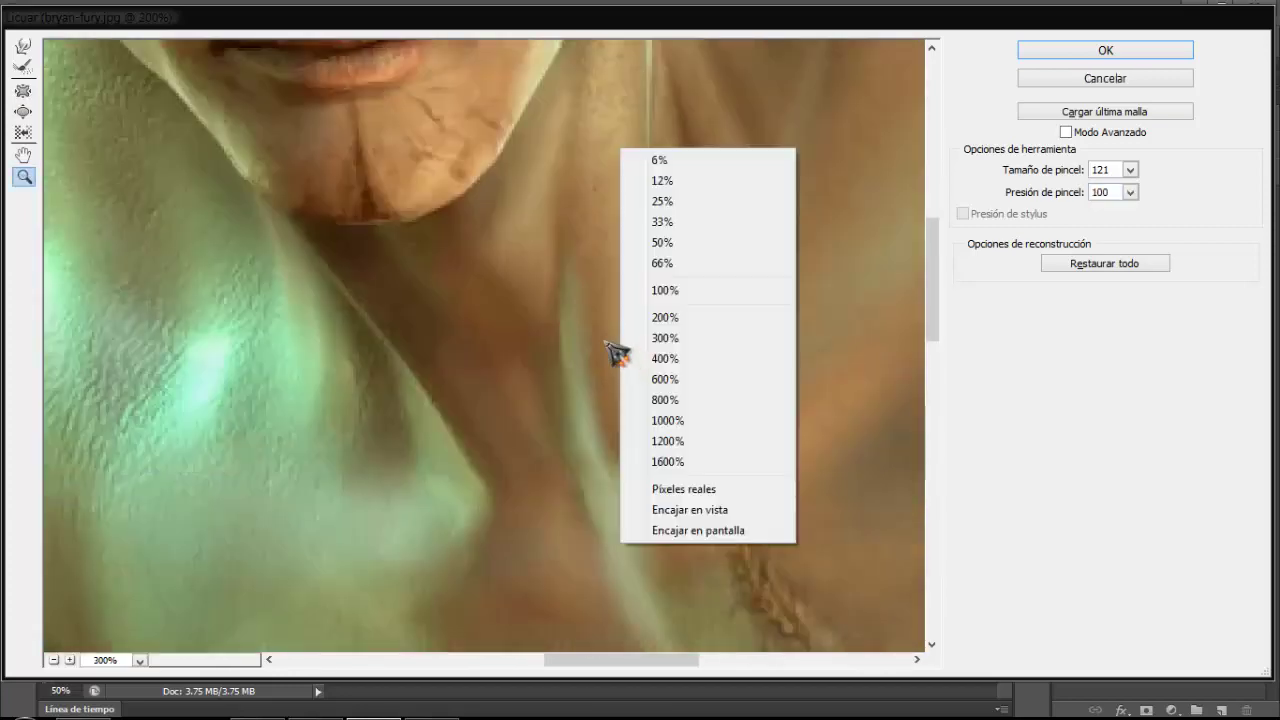
click(651, 292)
scroll(640, 338, down, 3)
scroll(620, 326, up, 3)
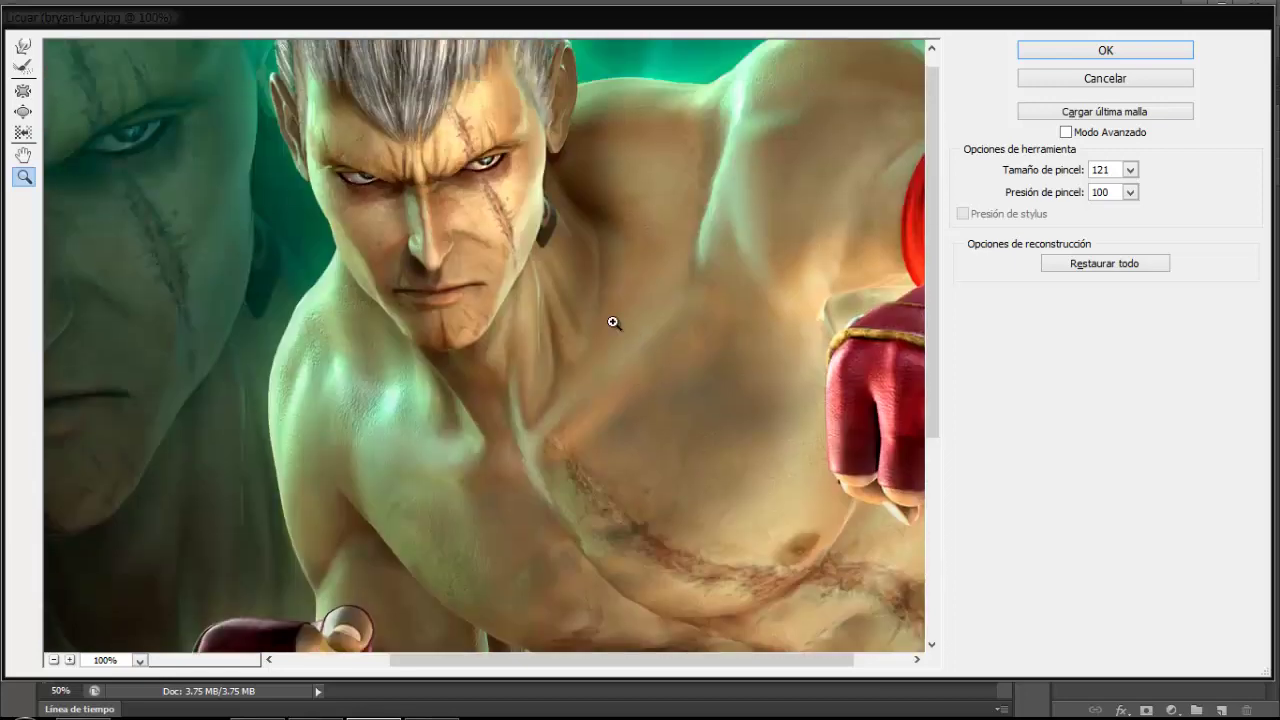
right_click(558, 298)
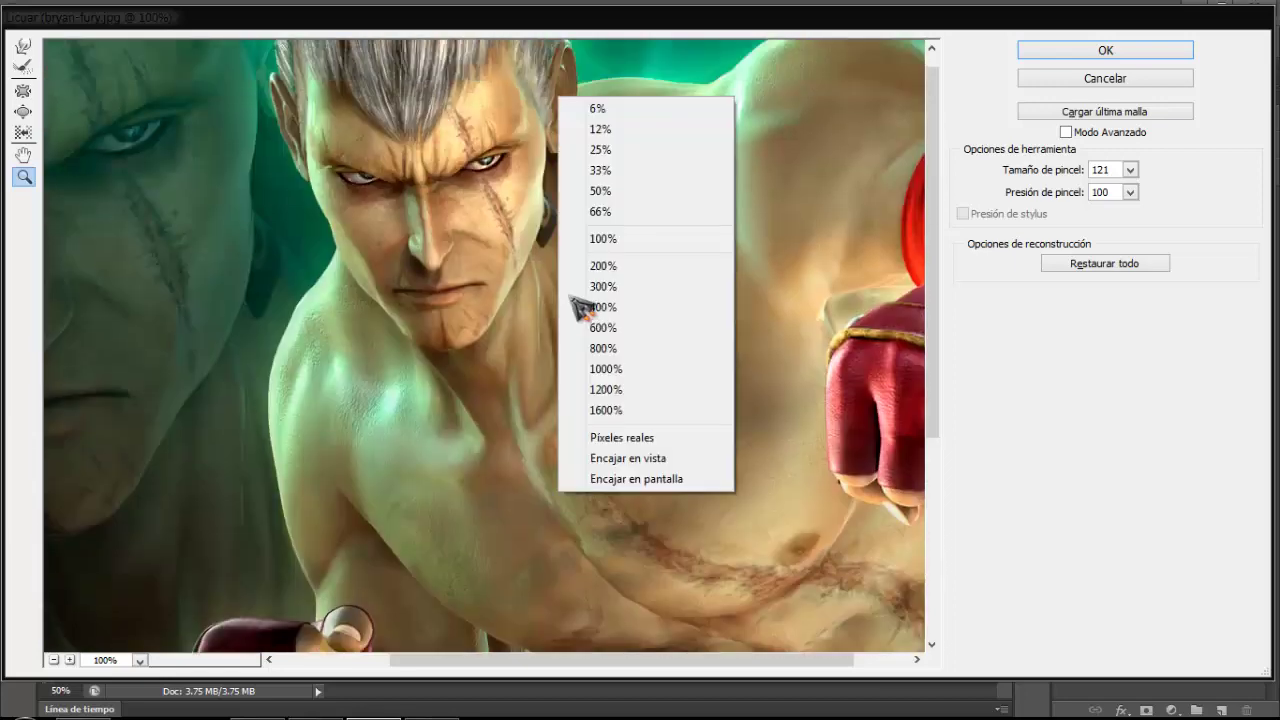
click(612, 211)
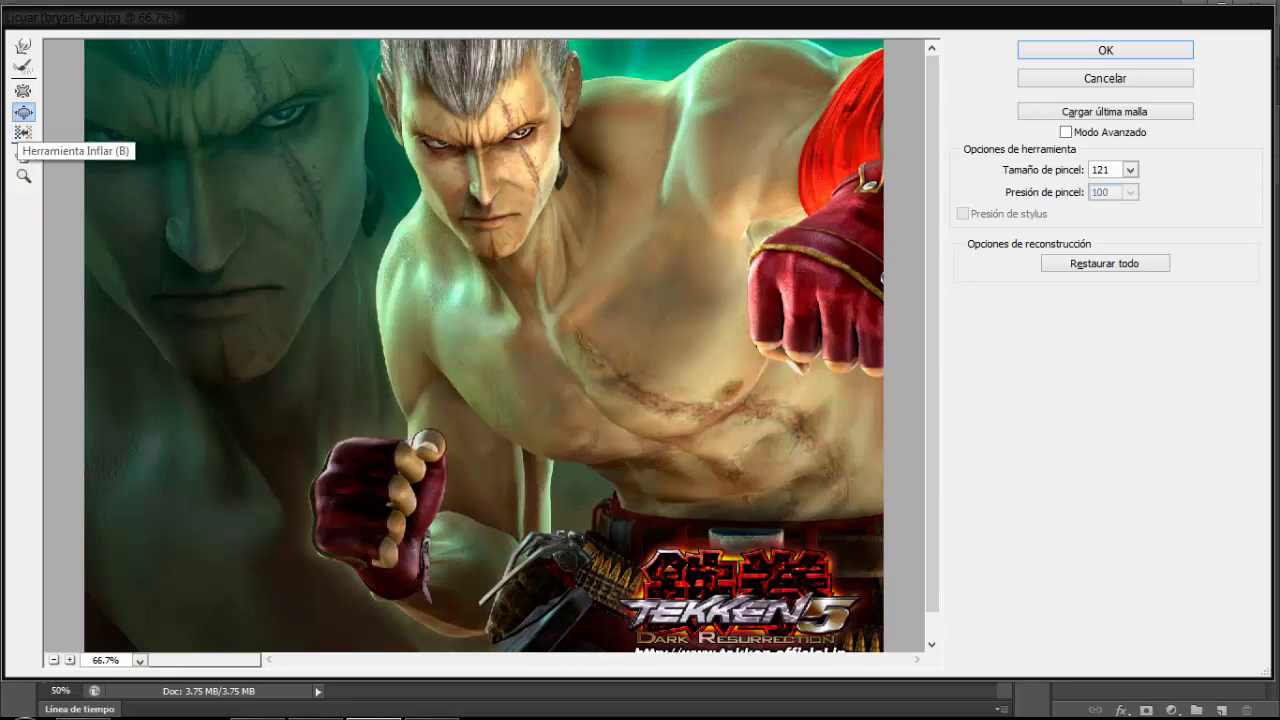
Bloat the shoulder, forearm and abdomen with a 202-size brush
key(alt)
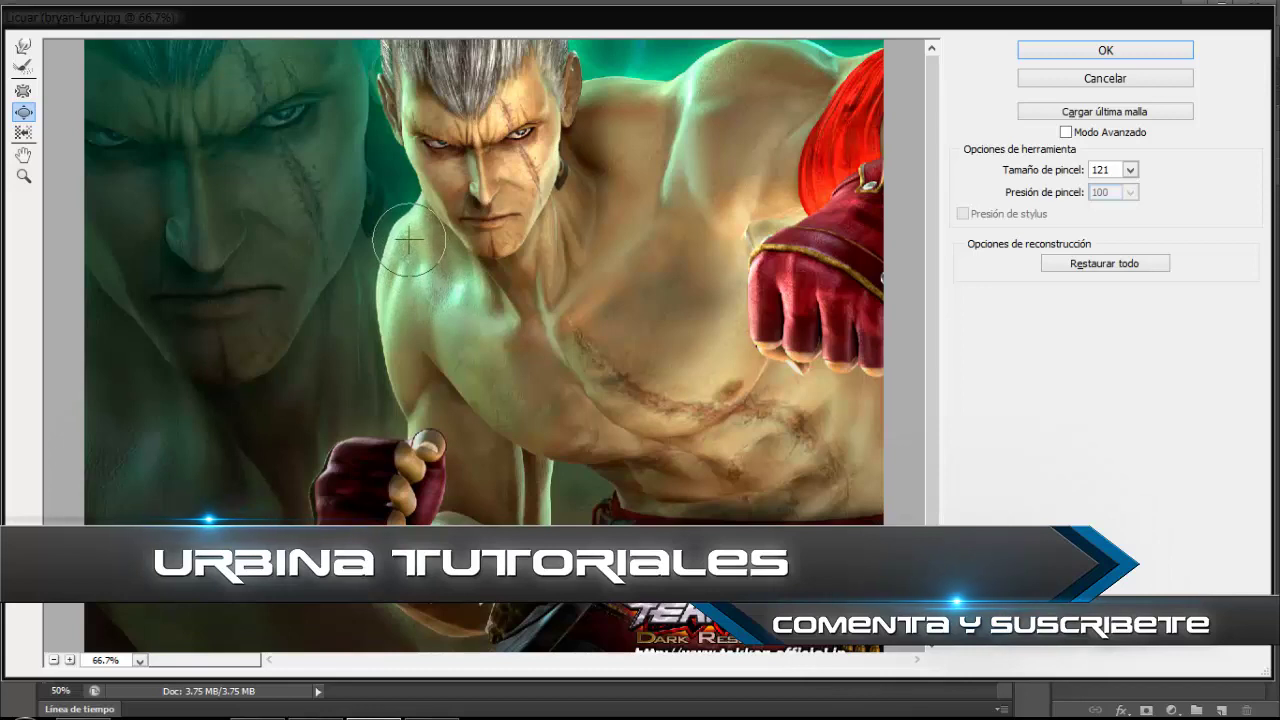
key(bracketright)
key(bracketright)
key(bracketright)
key(bracketright)
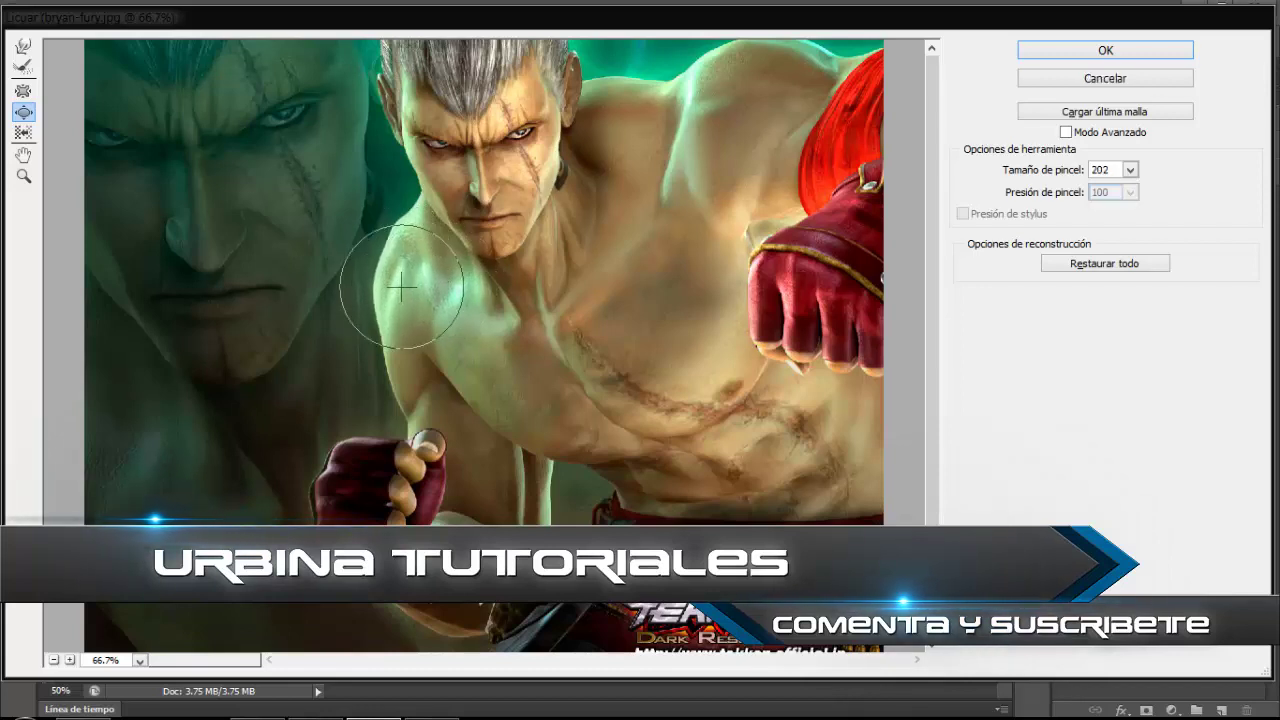
drag(401, 288, 415, 257)
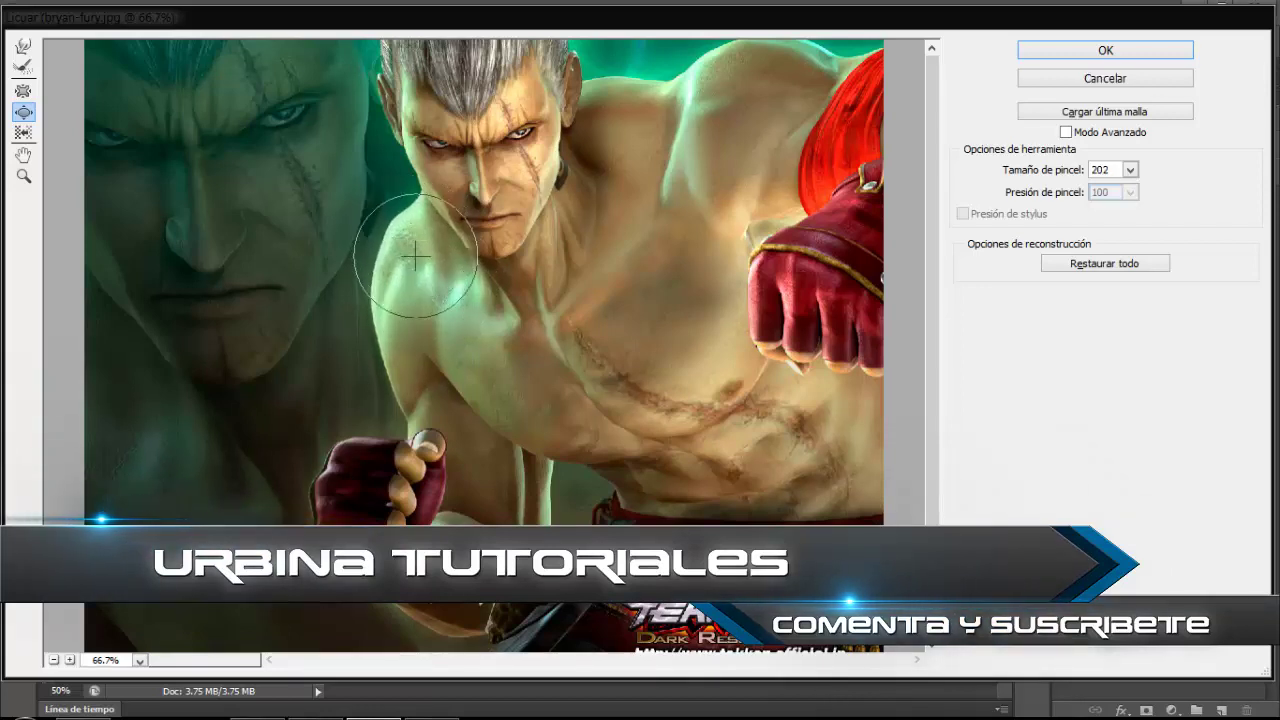
drag(415, 257, 385, 265)
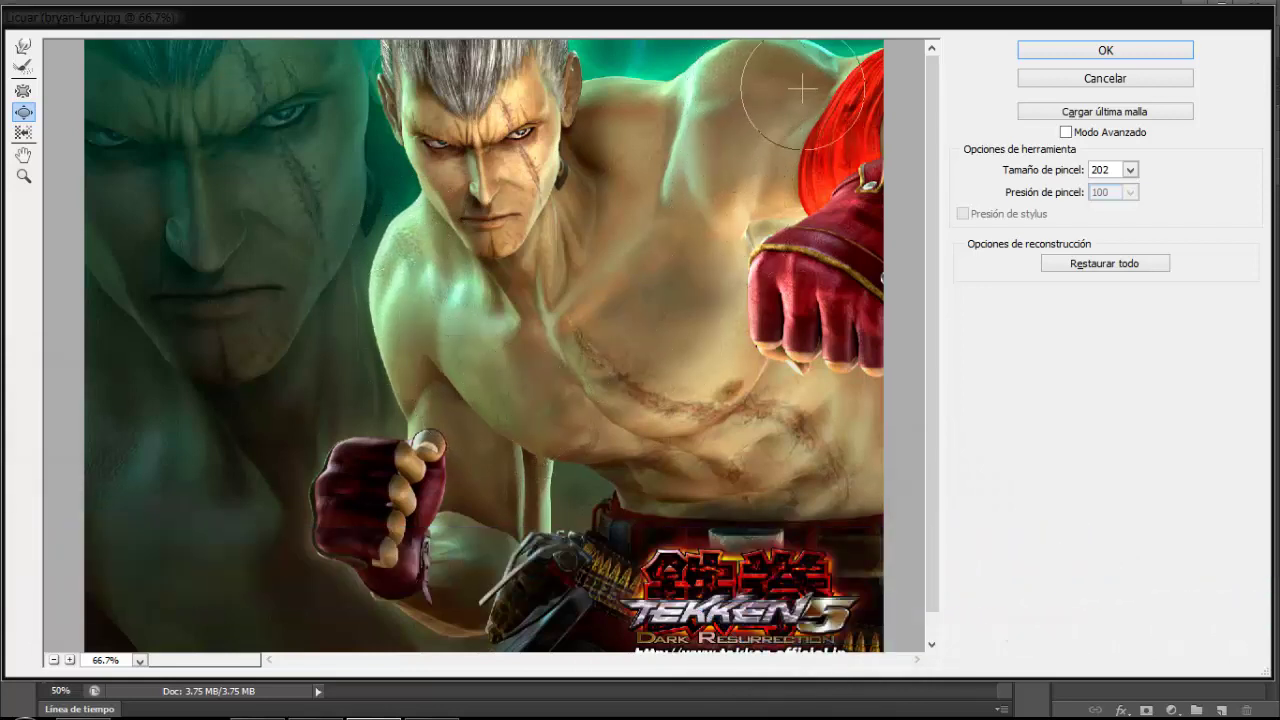
mouse_move(726, 105)
mouse_down()
mouse_move(628, 126)
mouse_move(619, 96)
mouse_up()
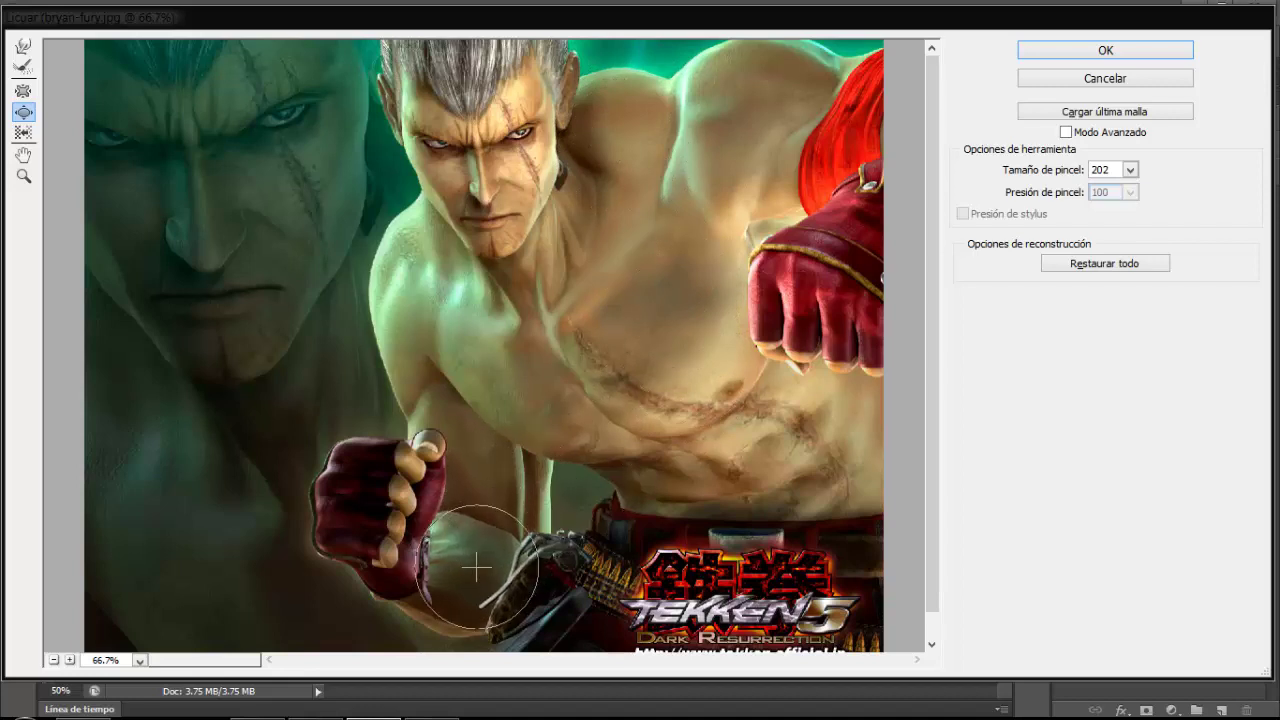
mouse_move(476, 568)
mouse_down()
mouse_move(471, 603)
mouse_move(485, 471)
mouse_up()
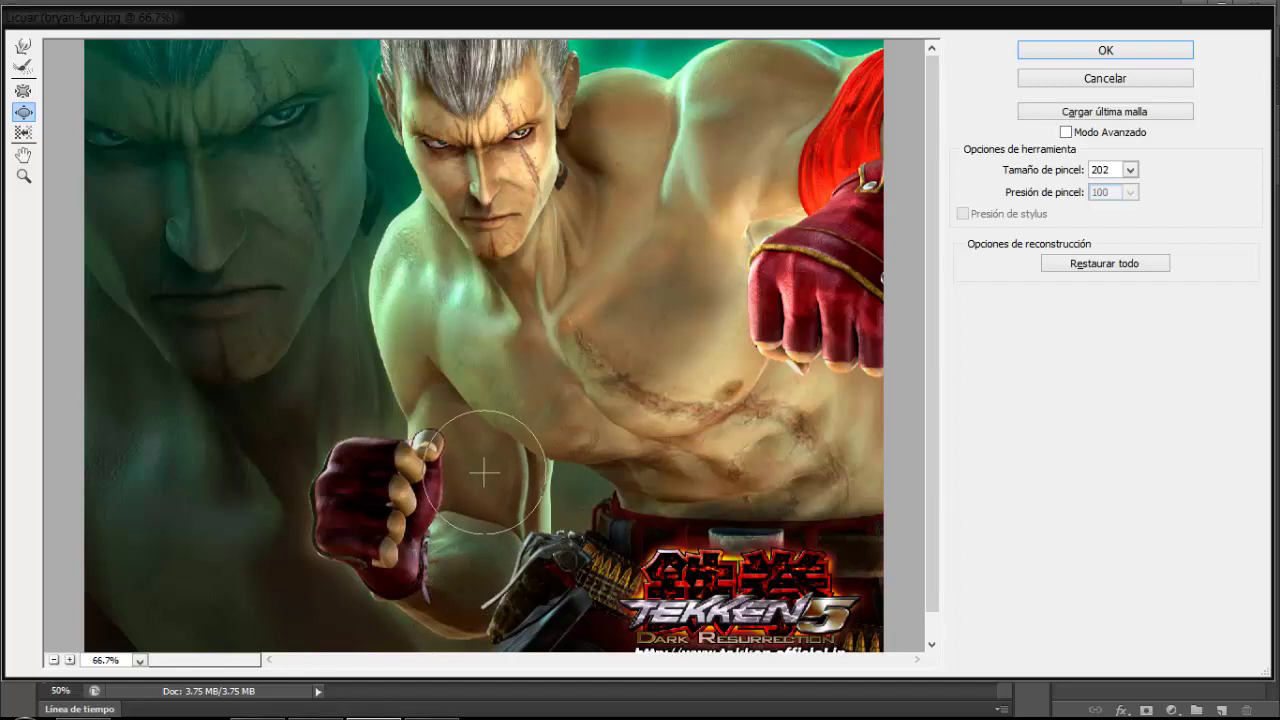
drag(484, 473, 551, 513)
click(549, 502)
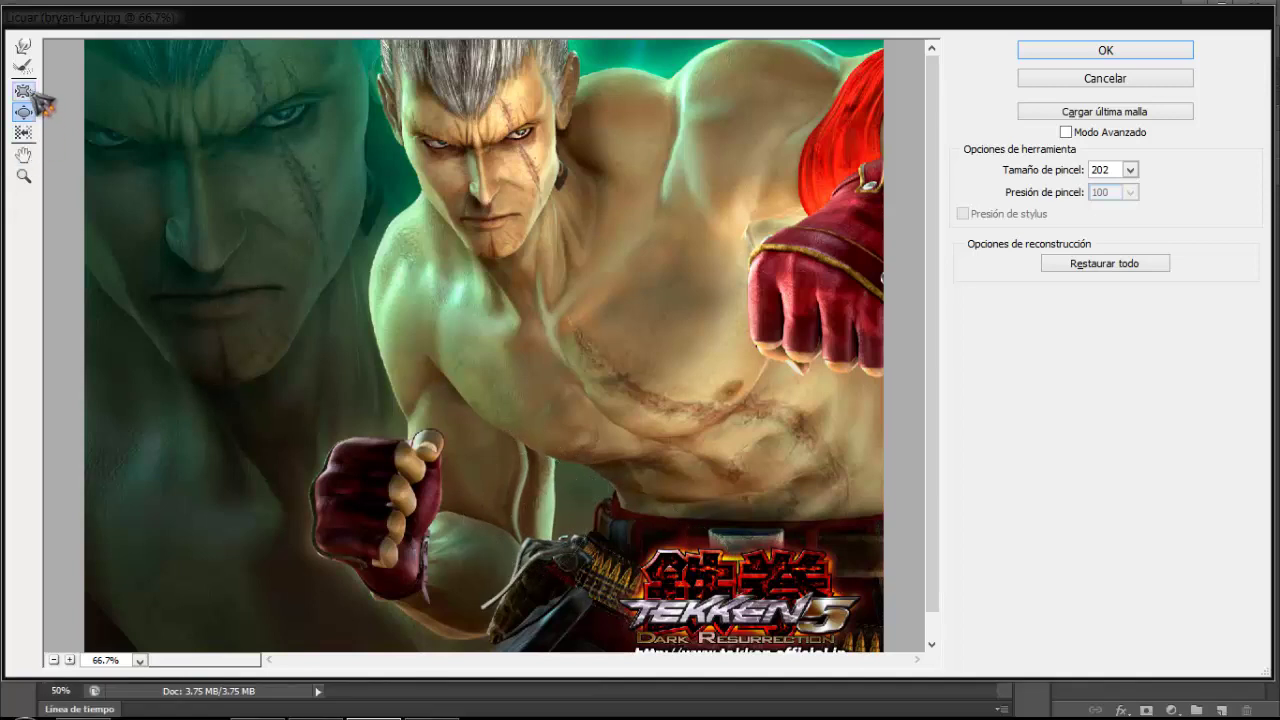
Smear the abdomen lines with Forward Warp and pucker the belly scars inward
click(23, 67)
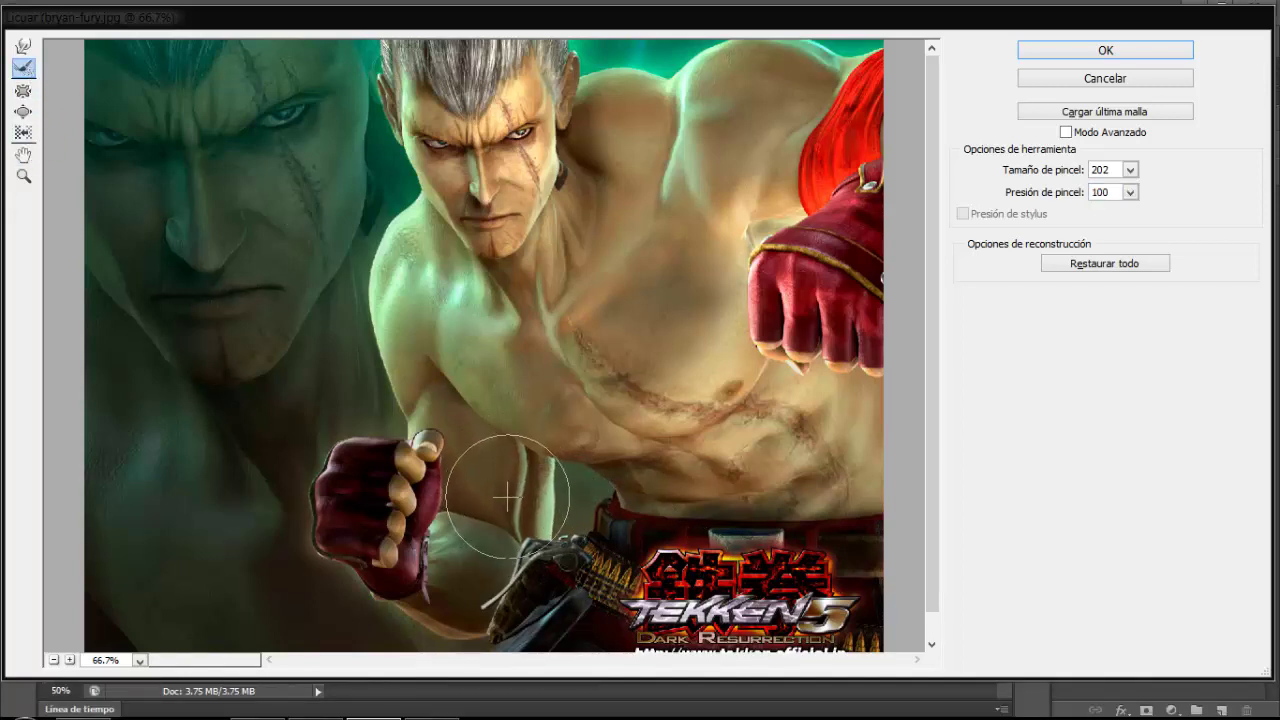
drag(508, 490, 541, 494)
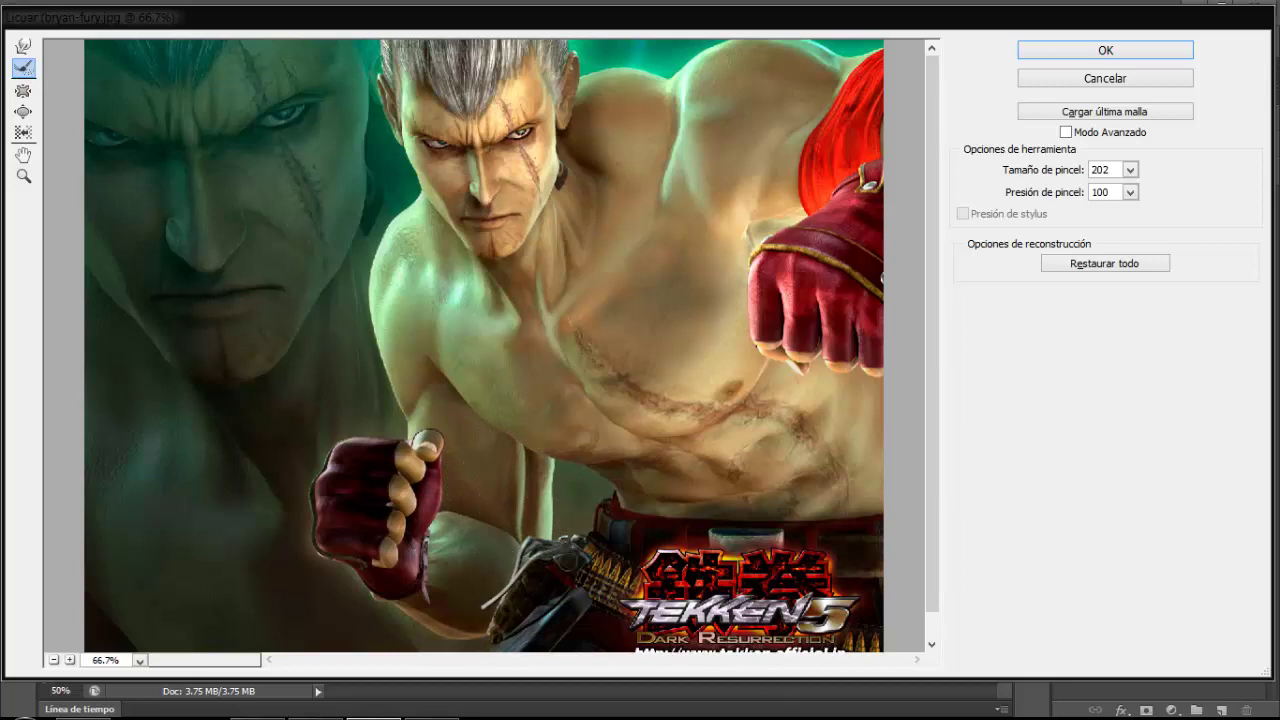
click(24, 112)
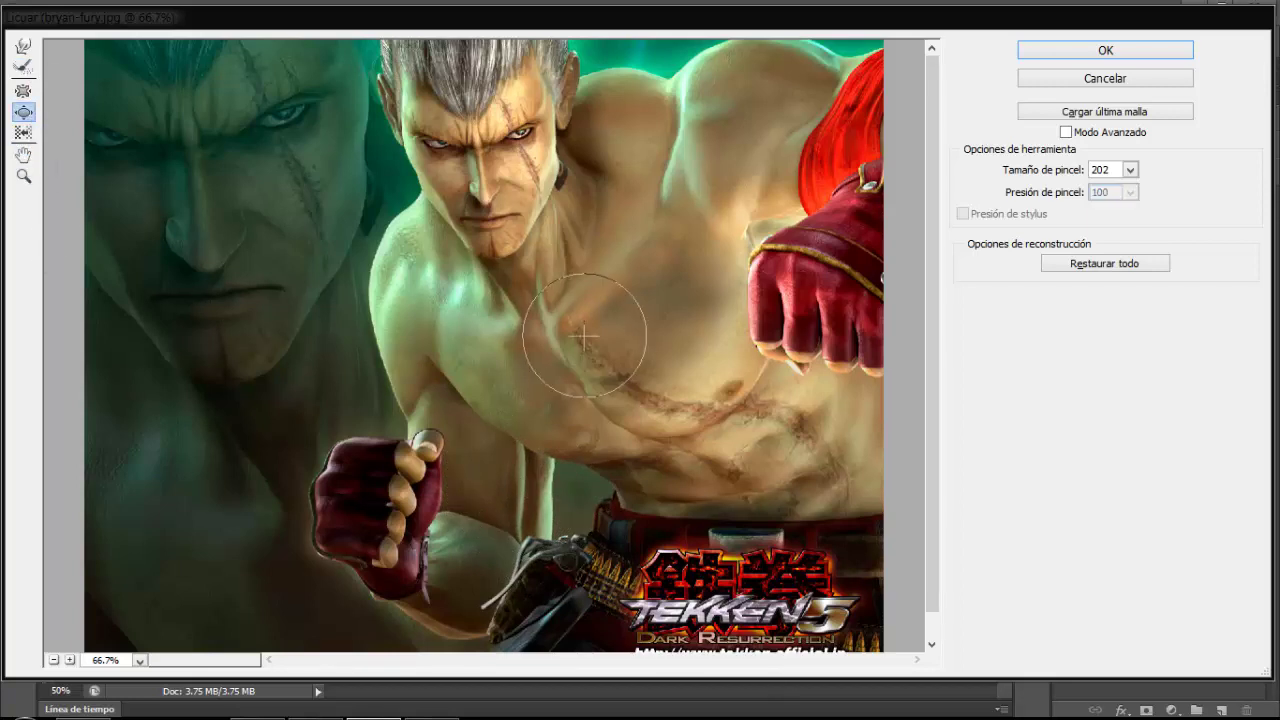
mouse_move(685, 368)
mouse_down()
mouse_move(756, 420)
mouse_move(813, 495)
mouse_move(712, 488)
mouse_up()
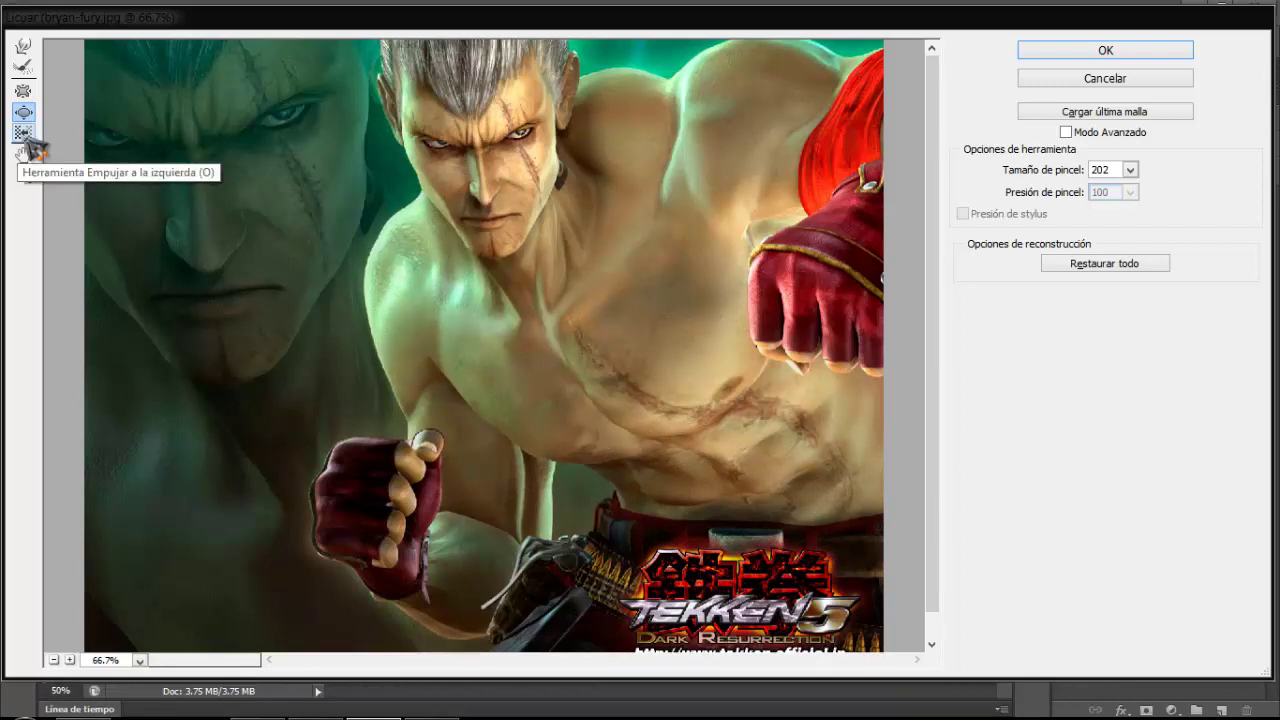
Use Push Left to shift the chest scar down-left and warp the green face's mouth and chin
click(23, 133)
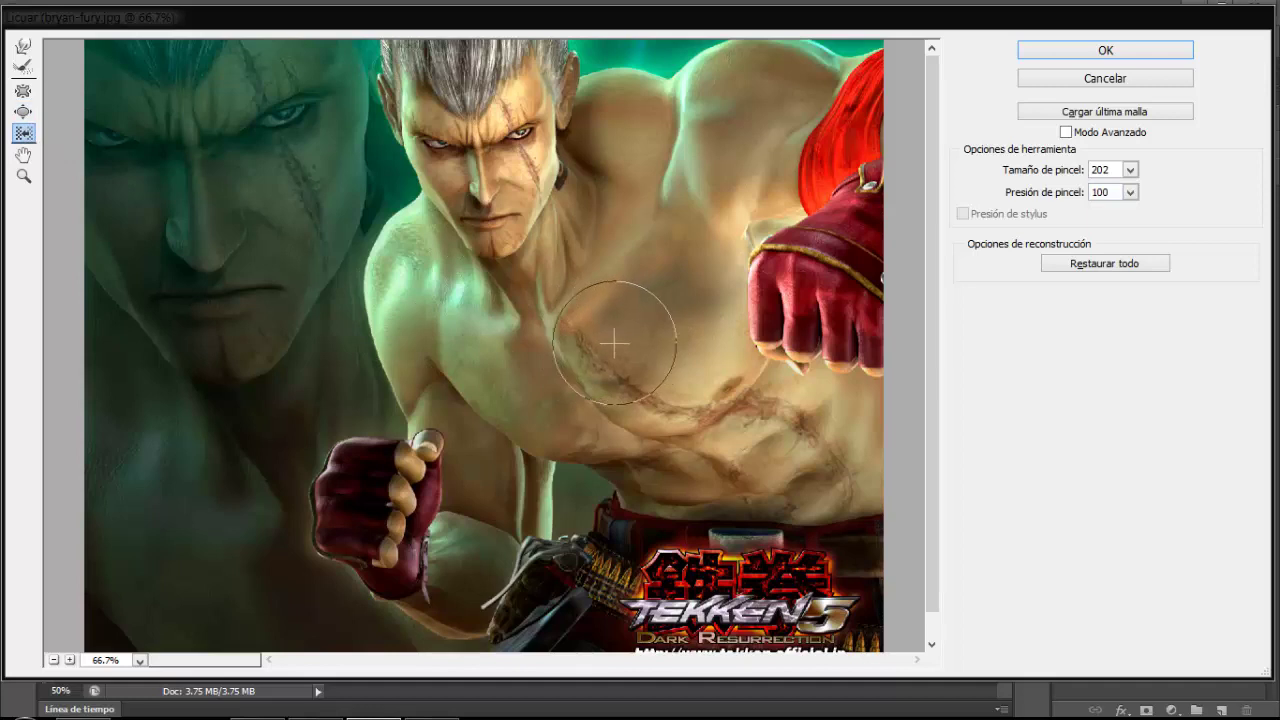
mouse_move(614, 343)
mouse_down()
mouse_move(523, 366)
mouse_move(522, 397)
mouse_up()
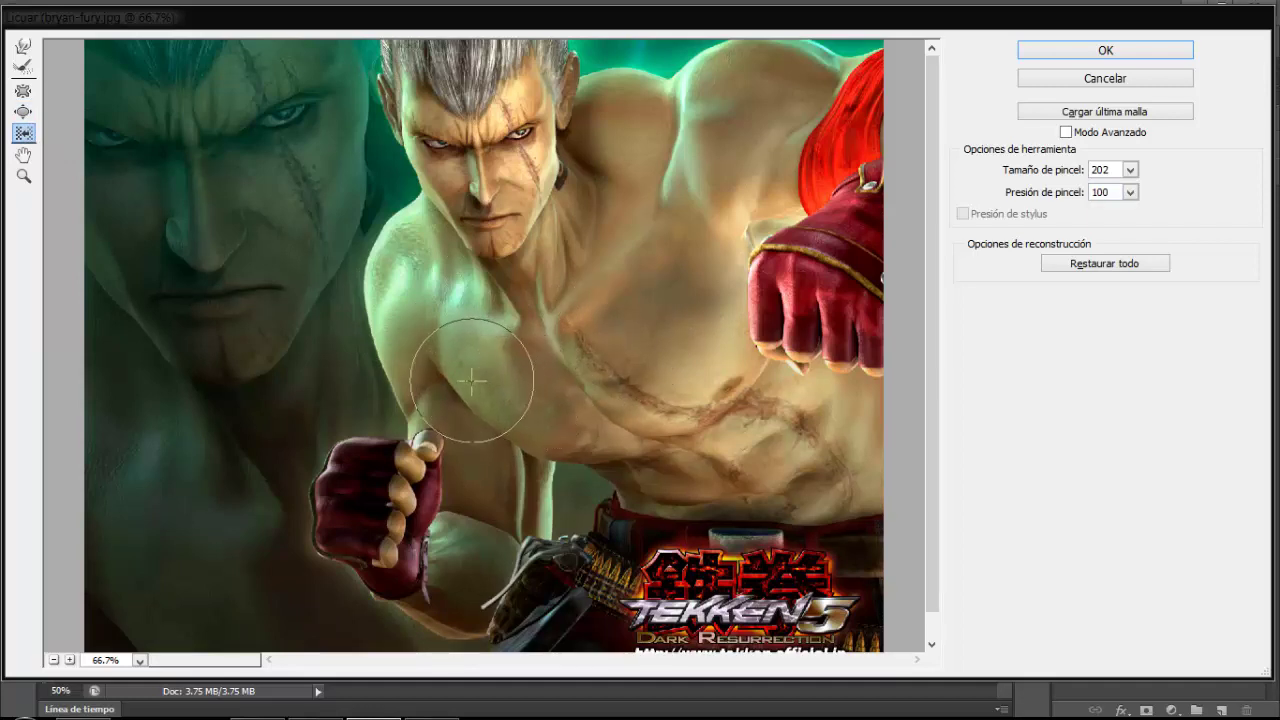
mouse_move(198, 296)
mouse_down()
mouse_move(257, 371)
mouse_move(213, 378)
mouse_move(177, 357)
mouse_move(157, 294)
mouse_move(257, 269)
mouse_move(315, 228)
mouse_move(286, 109)
mouse_move(177, 102)
mouse_move(137, 166)
mouse_move(137, 249)
mouse_move(183, 346)
mouse_up()
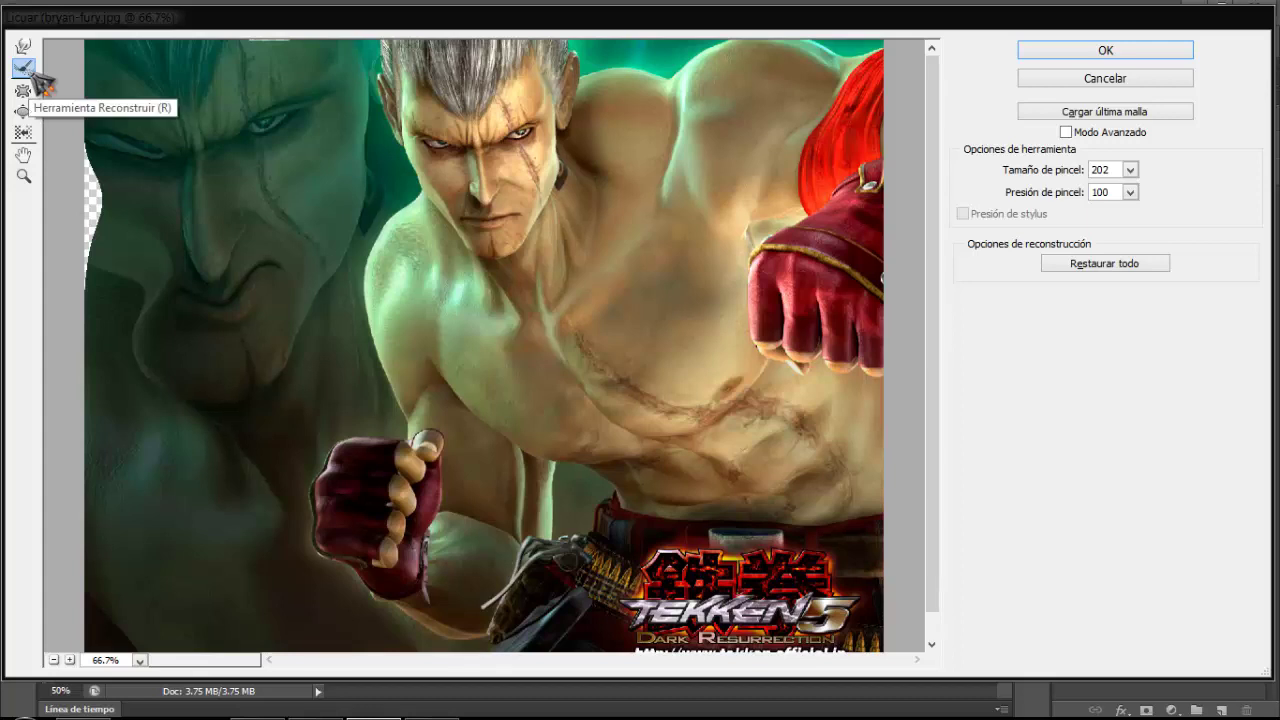
Partly restore the distorted green face with a 373-size Reconstruct brush
mouse_move(214, 171)
mouse_down()
mouse_move(263, 180)
mouse_move(171, 114)
mouse_move(137, 126)
mouse_move(156, 342)
mouse_move(60, 118)
mouse_move(114, 337)
mouse_move(63, 129)
mouse_up()
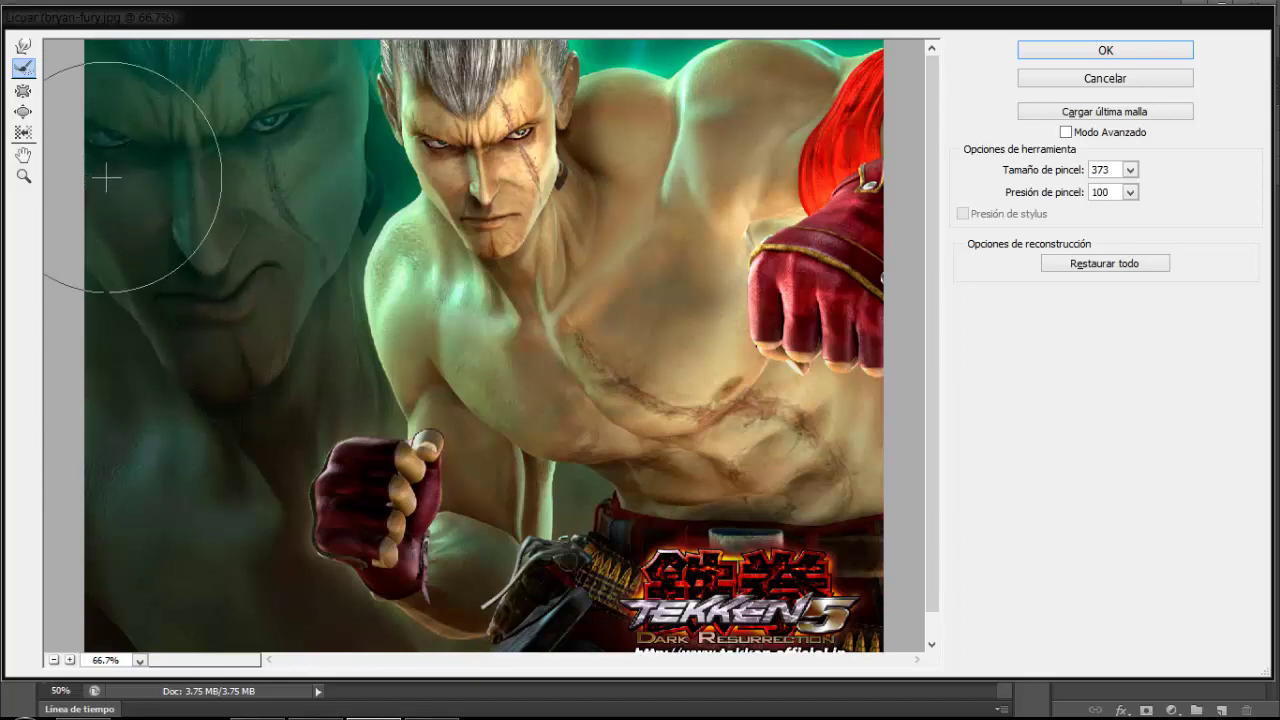
mouse_move(205, 307)
mouse_down()
mouse_move(251, 171)
mouse_move(337, 206)
mouse_move(260, 349)
mouse_move(220, 366)
mouse_move(157, 57)
mouse_move(151, 371)
mouse_move(145, 362)
mouse_up()
click(24, 112)
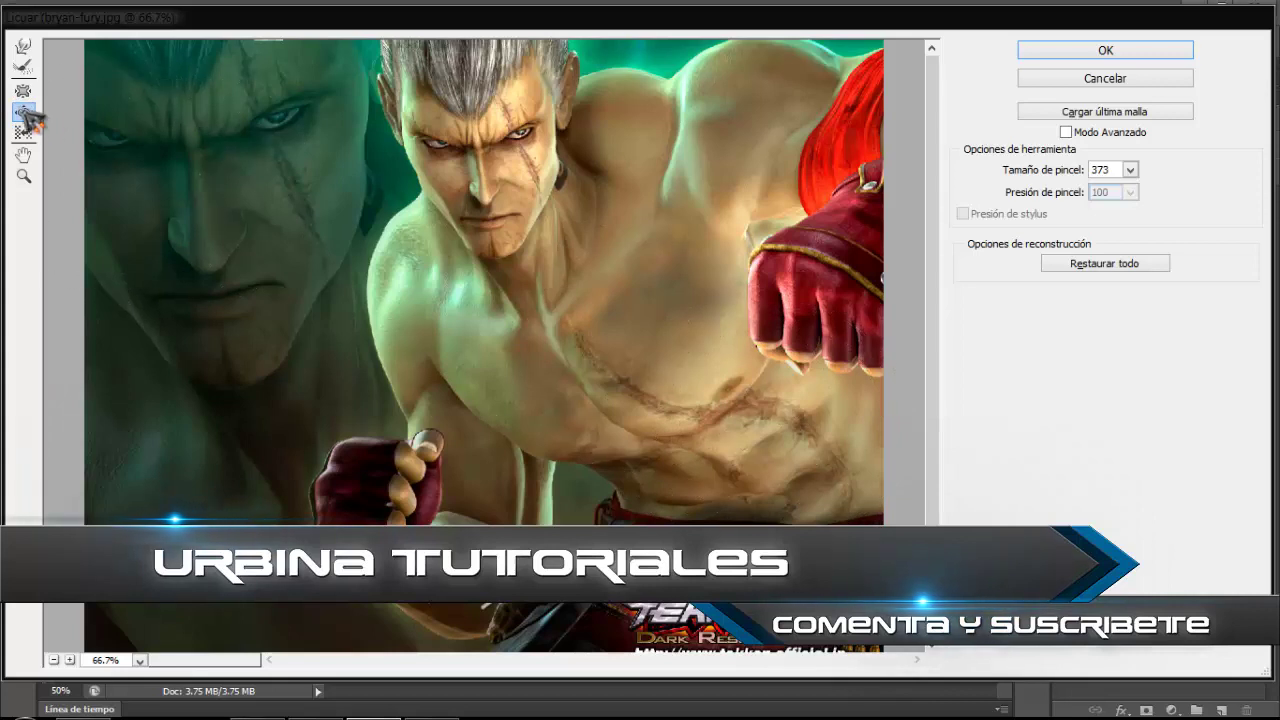
Return the brush to 202 and swell the shoulder, forearm, belly and lower abdomen further
key(bracketleft)
key(bracketleft)
key(bracketleft)
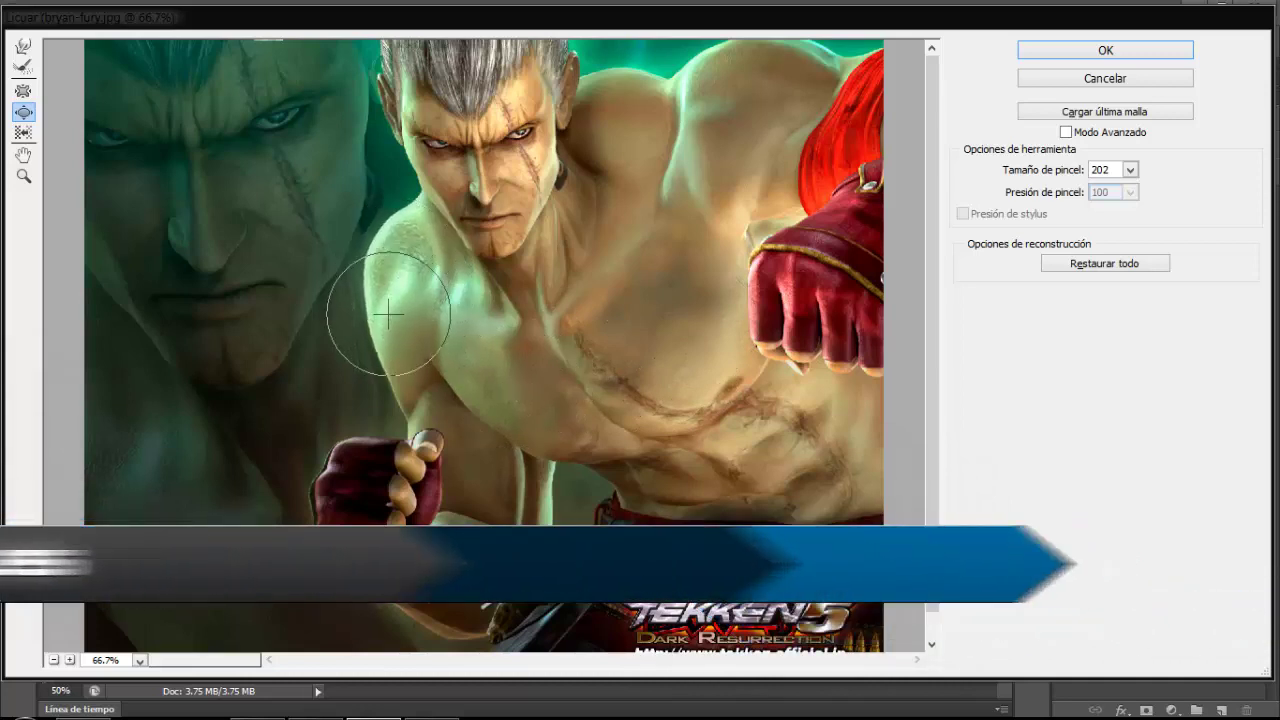
mouse_move(692, 122)
mouse_down()
mouse_move(771, 99)
mouse_move(625, 121)
mouse_up()
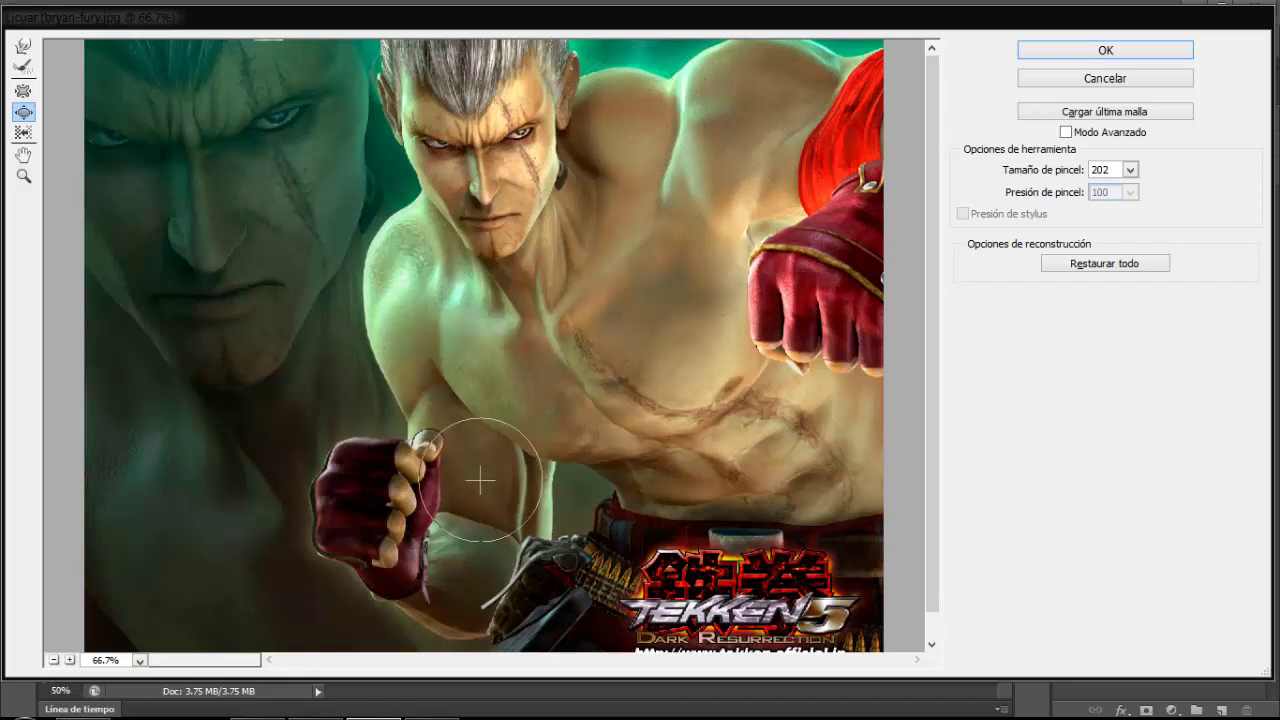
drag(480, 481, 470, 605)
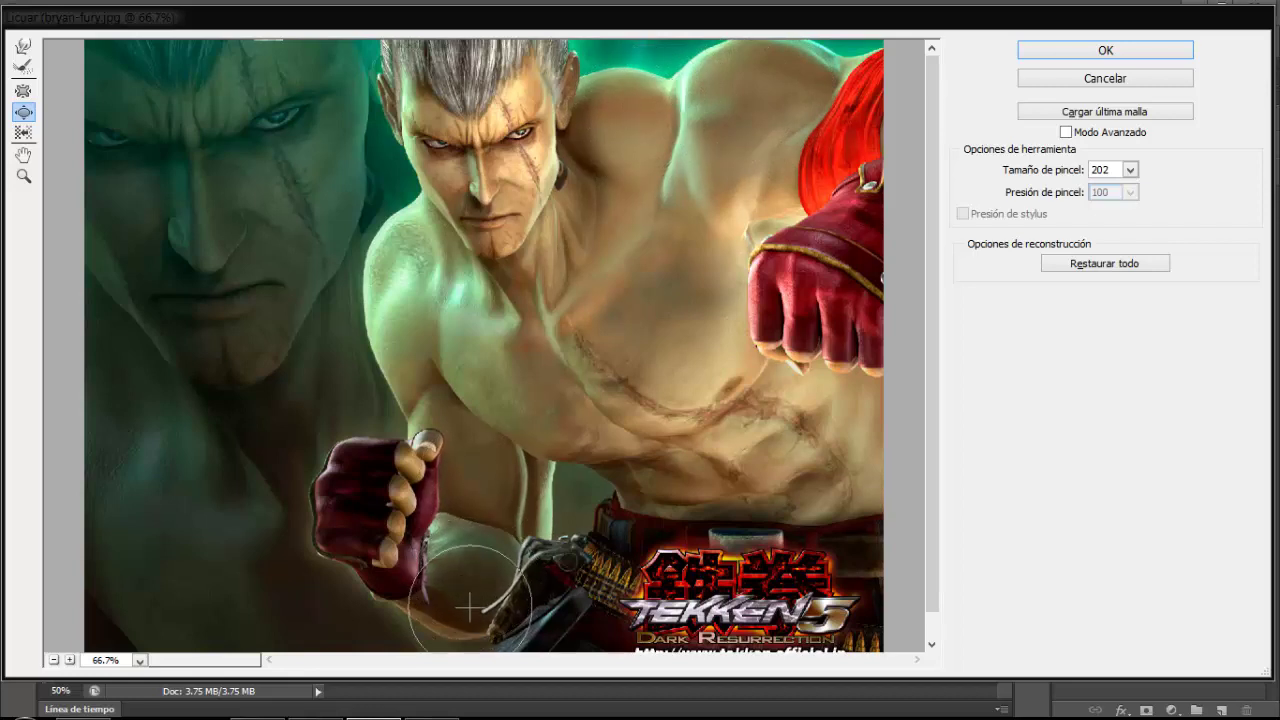
drag(814, 471, 801, 472)
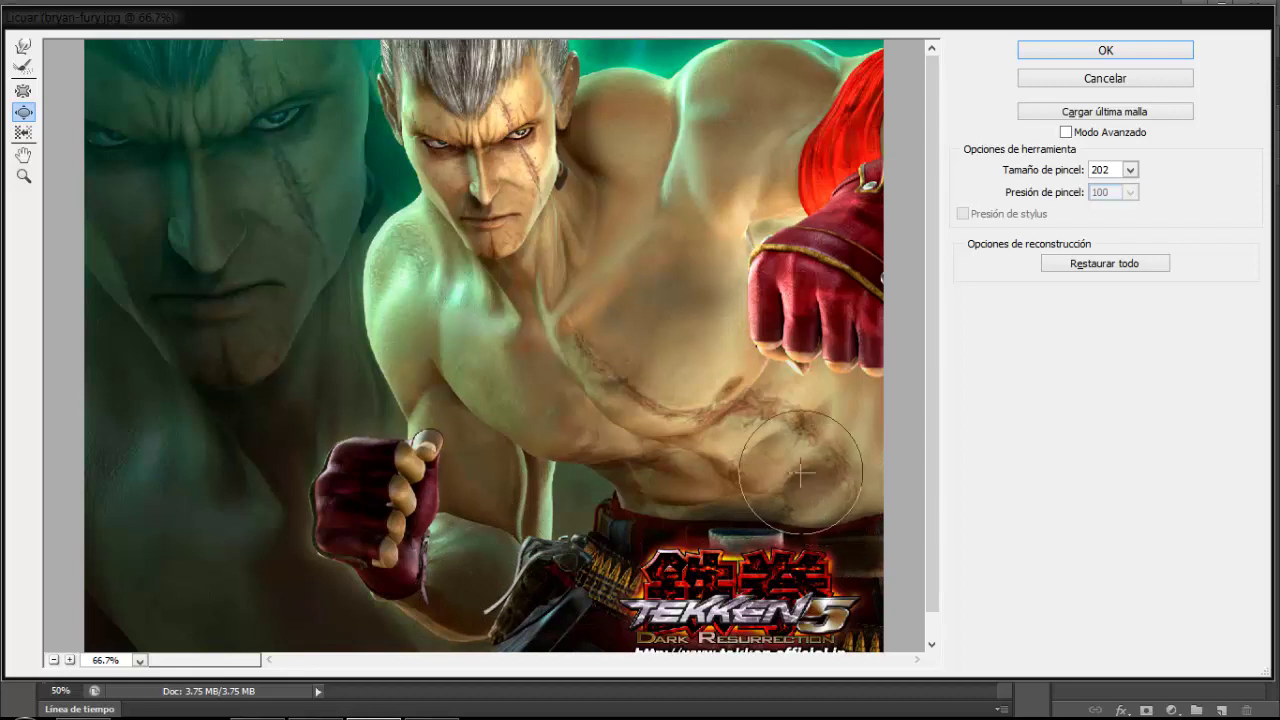
drag(735, 421, 700, 515)
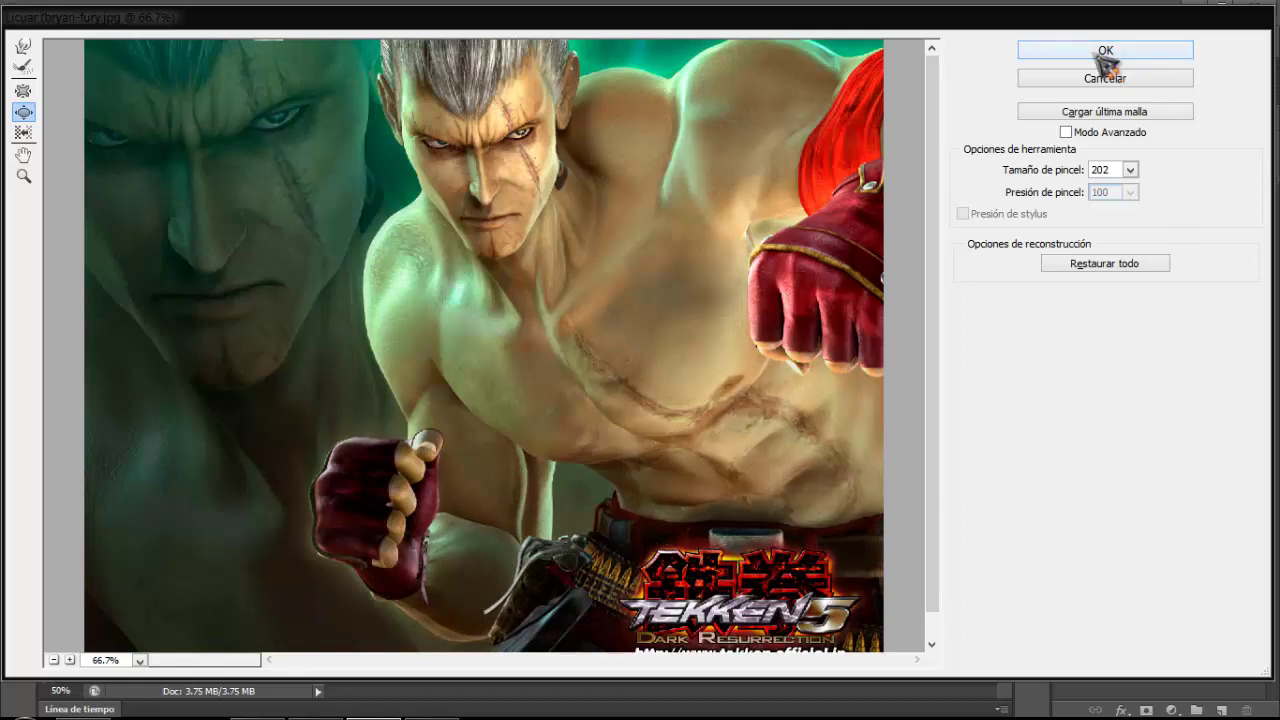
Commit the Liquify warps to Capa 0 and toggle undo to compare original and reshaped versions
key(Return)
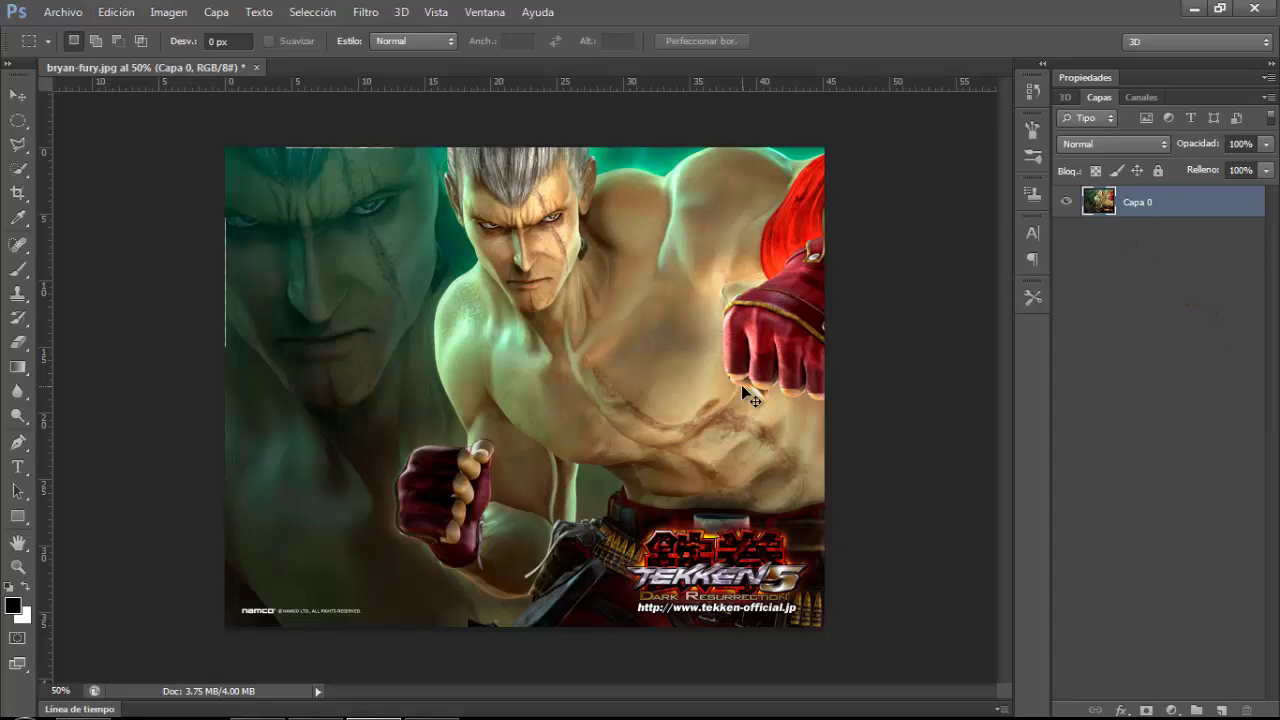
key(ctrl+z)
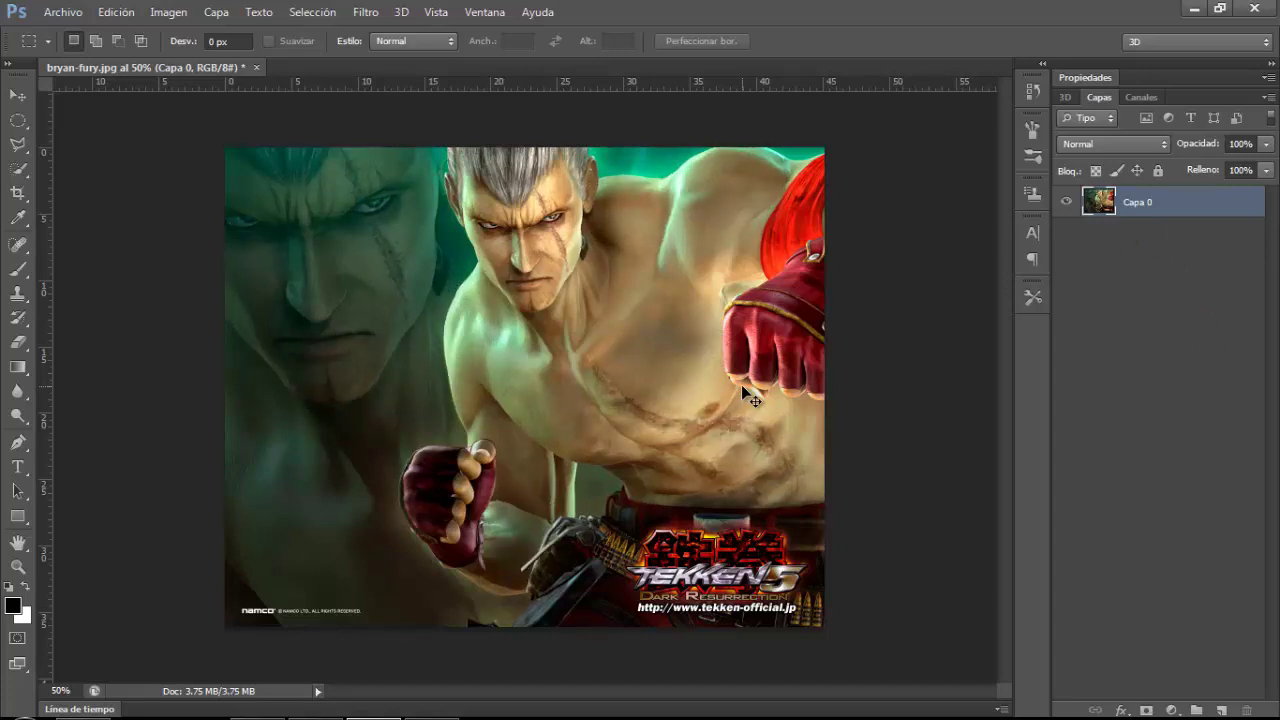
key(ctrl+z)
key(ctrl+z)
key(ctrl+z)
key(ctrl+z)
key(ctrl+z)
key(ctrl+z)
key(ctrl+z)
key(ctrl+z)
key(ctrl+z)
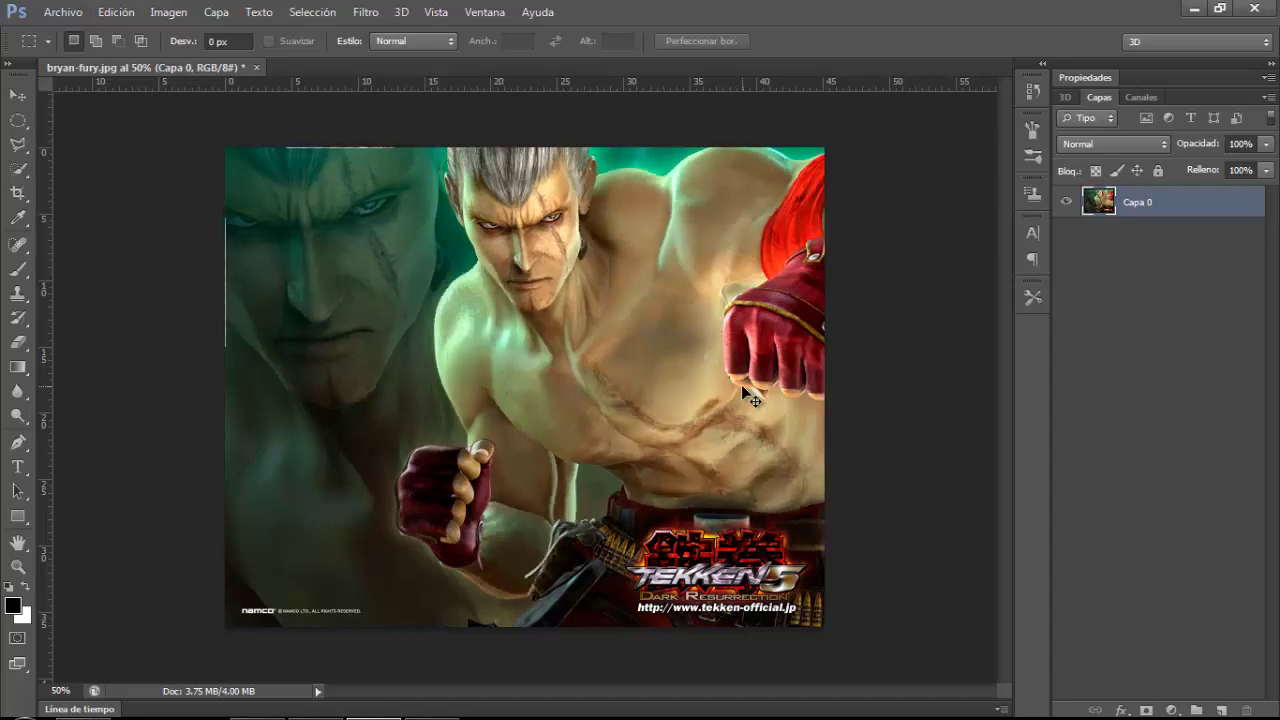
key(ctrl+z)
key(ctrl+z)
key(ctrl+z)
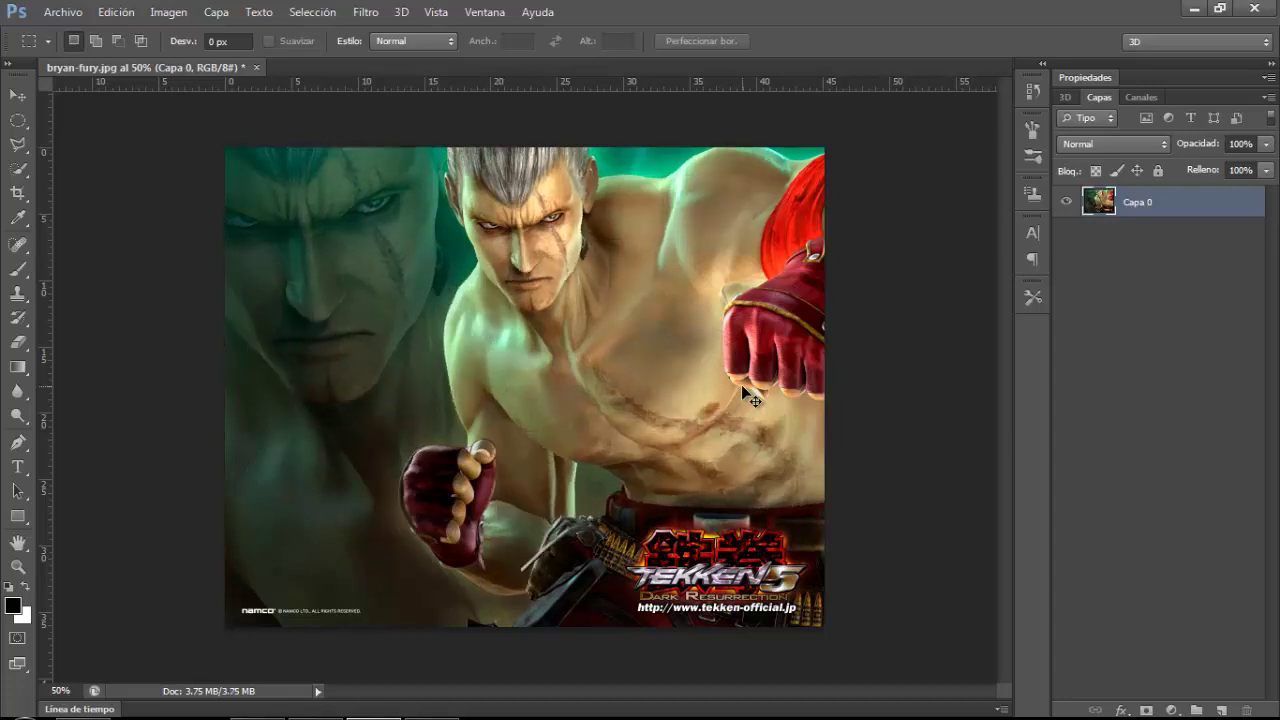
key(ctrl+z)
key(ctrl+z)
key(ctrl+z)
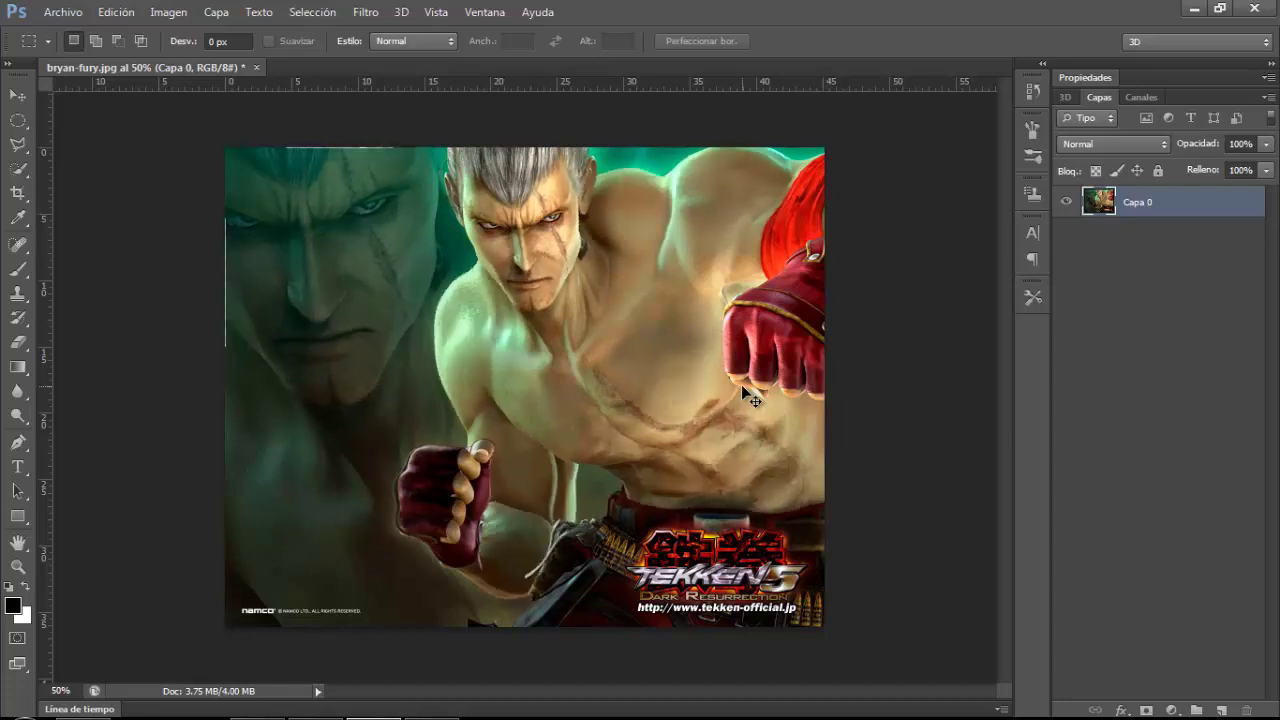
key(ctrl+z)
key(ctrl+z)
key(ctrl+z)
key(ctrl+z)
key(ctrl+z)
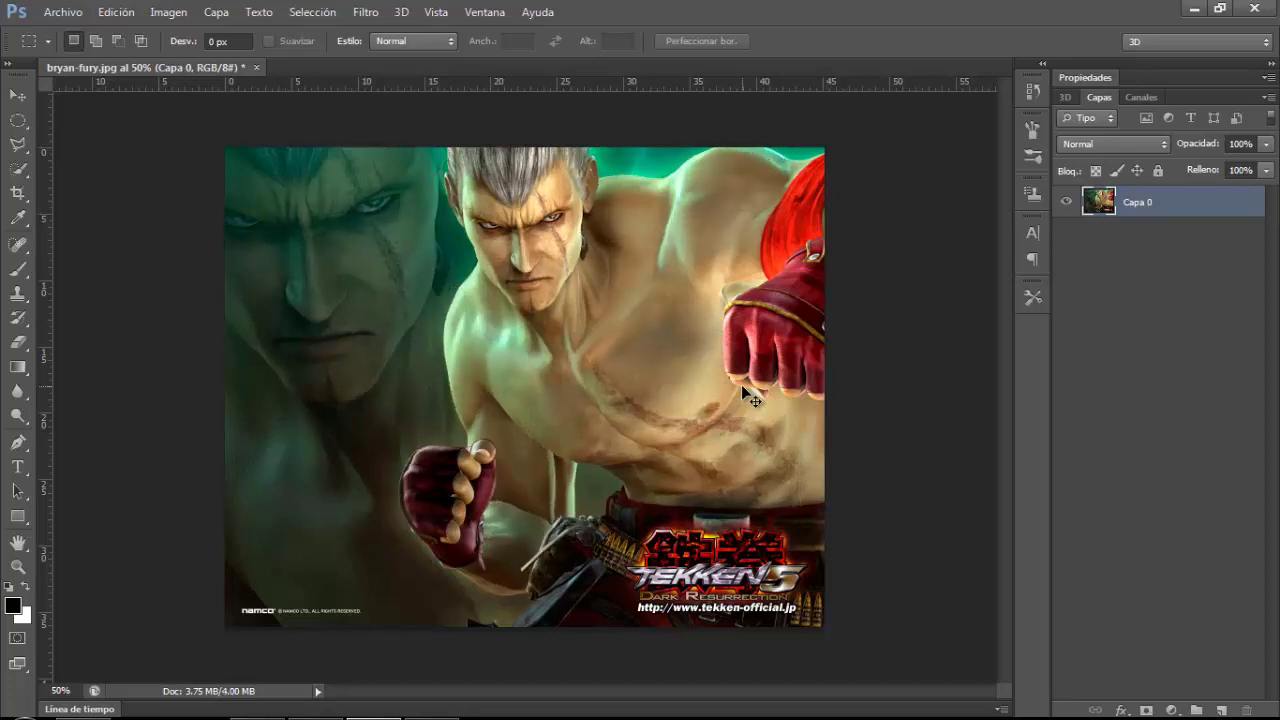
key(ctrl+z)
key(ctrl+z)
key(ctrl+z)
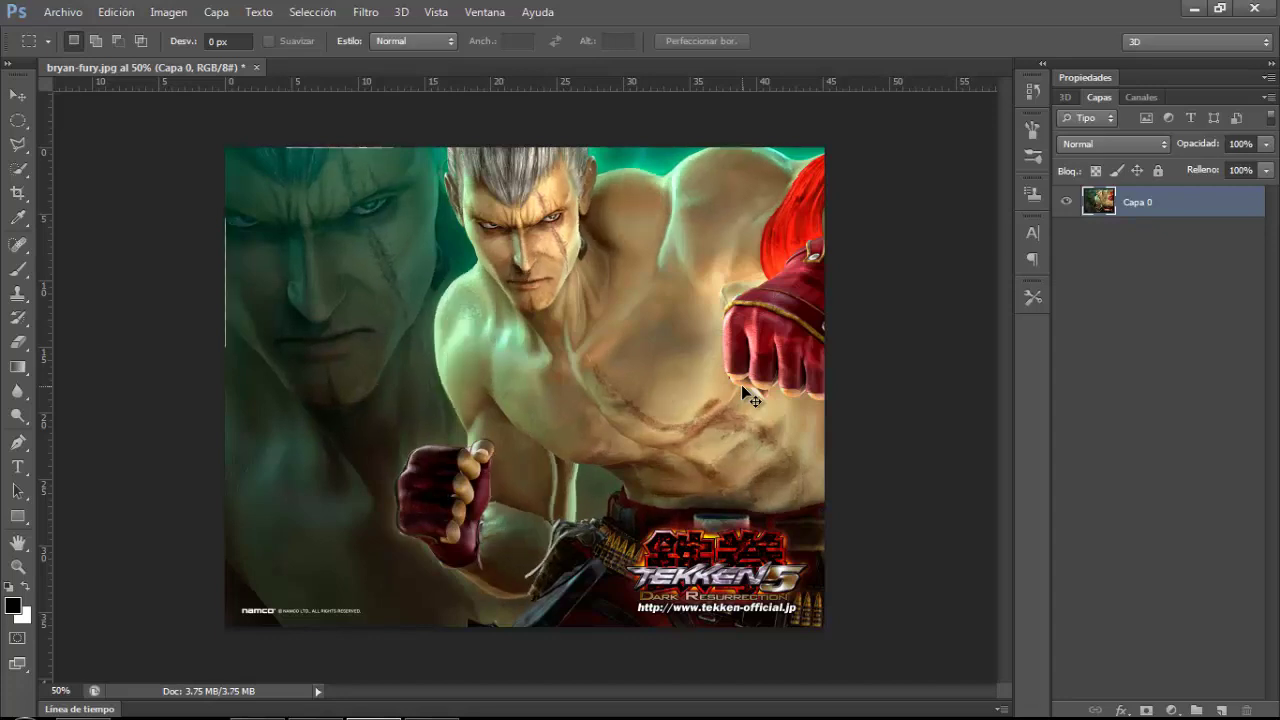
key(ctrl+z)
key(ctrl+z)
click(22, 98)
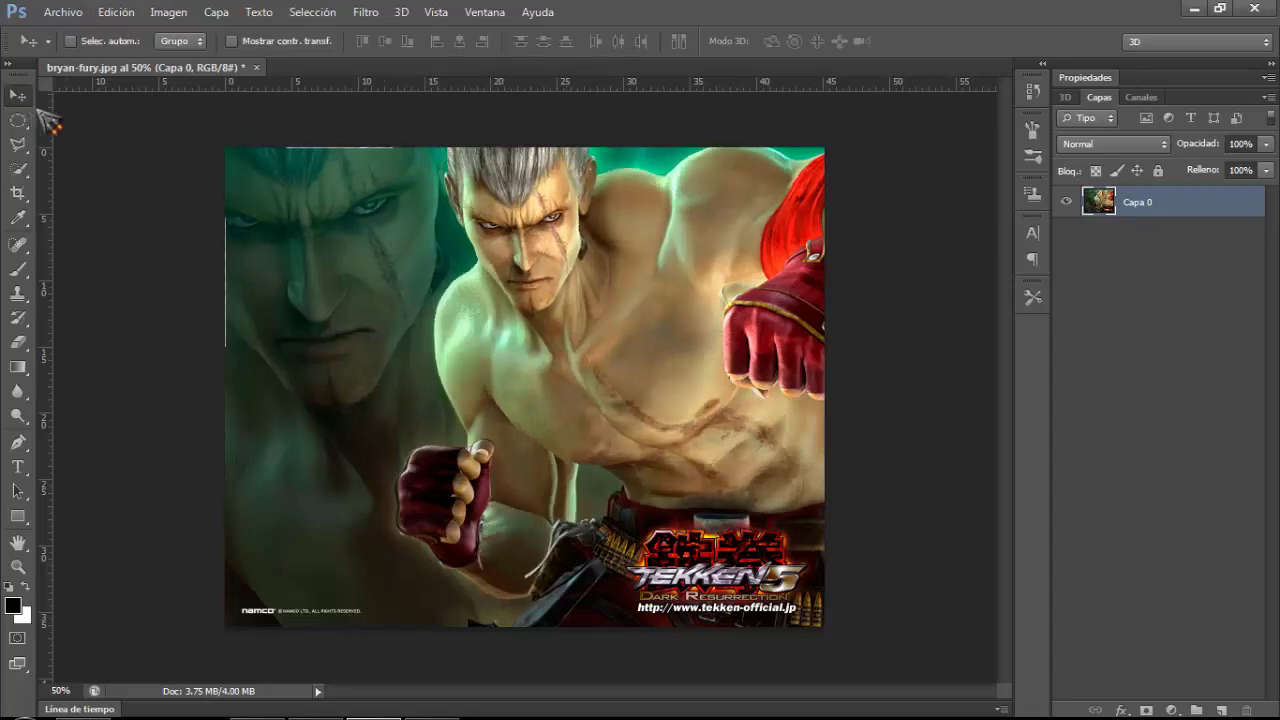